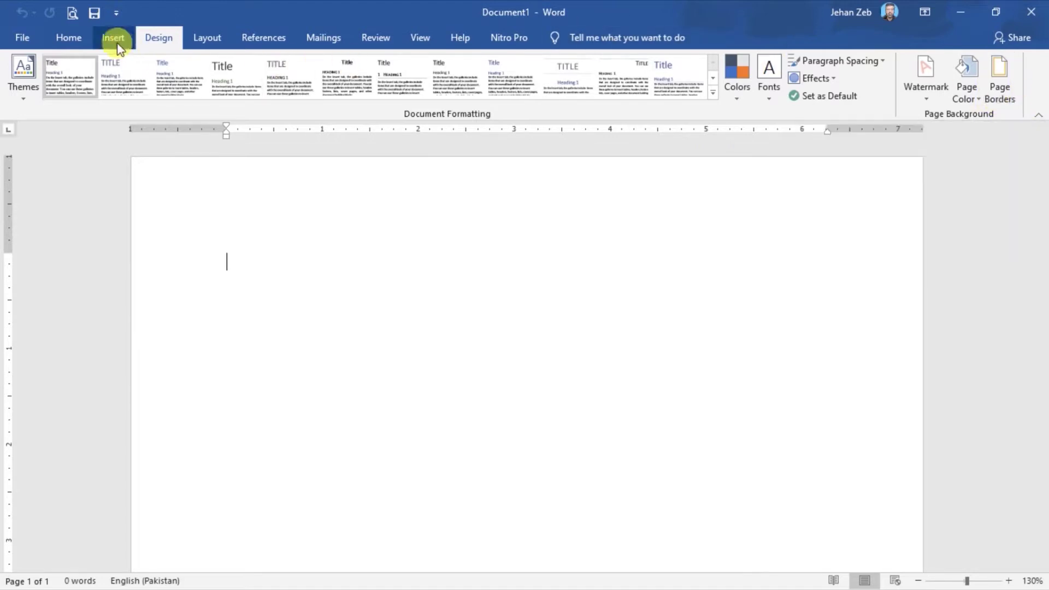
- Fill the blank document with =rand() sample paragraphs and bring up the Layout tools
click(214, 34)
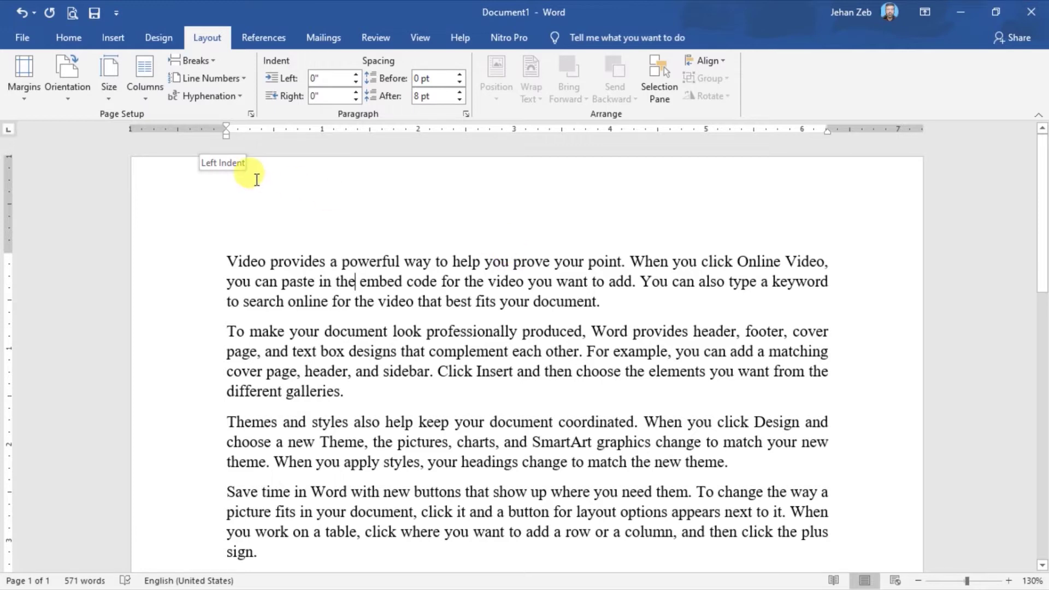
- Try the Narrow 0.5-inch margins, then revert to Normal 1-inch margins
click(22, 97)
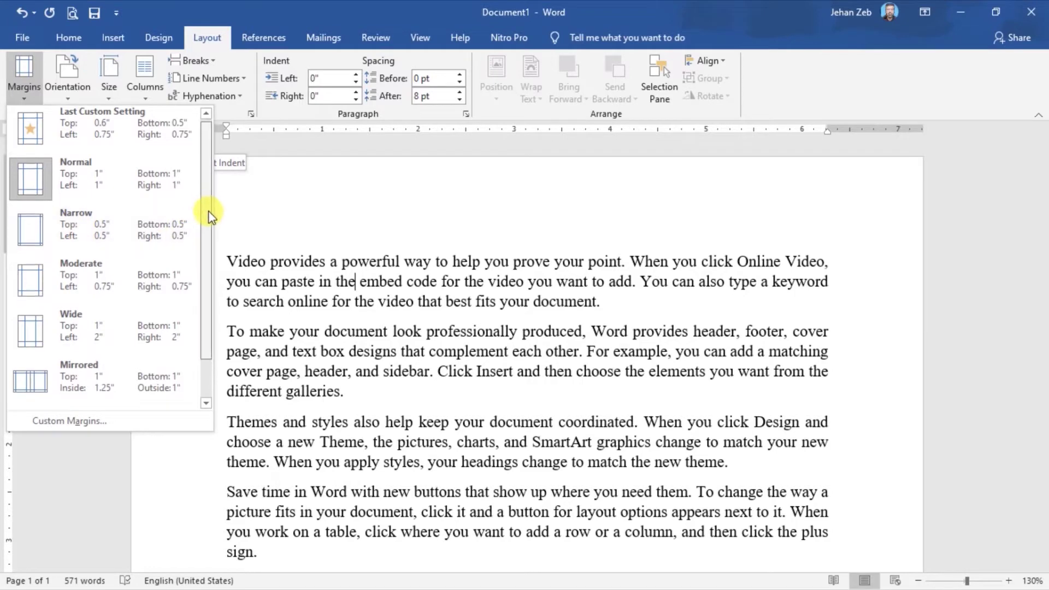
drag(208, 205, 209, 249)
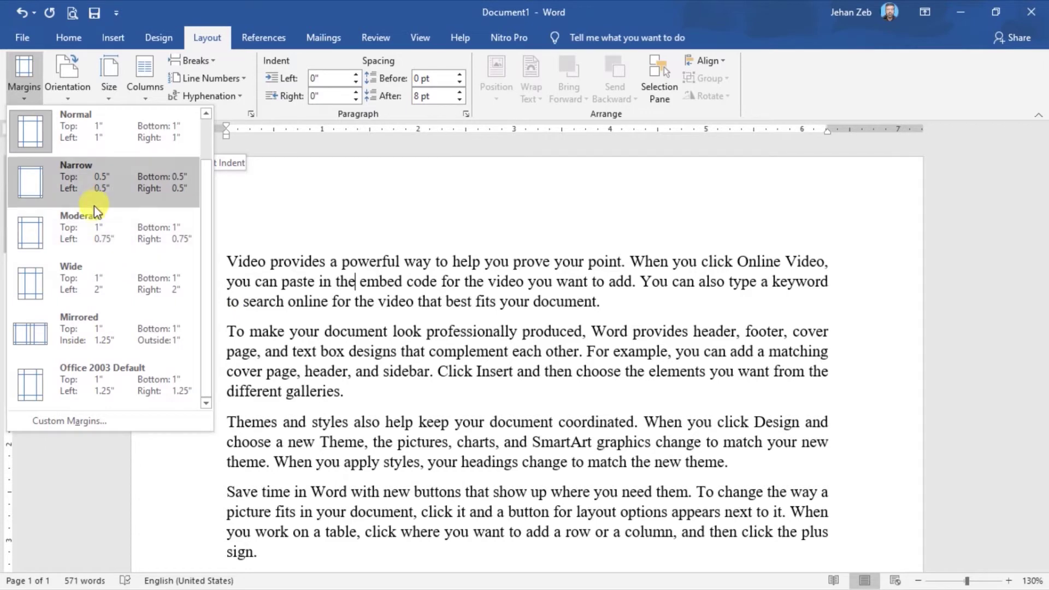
click(87, 181)
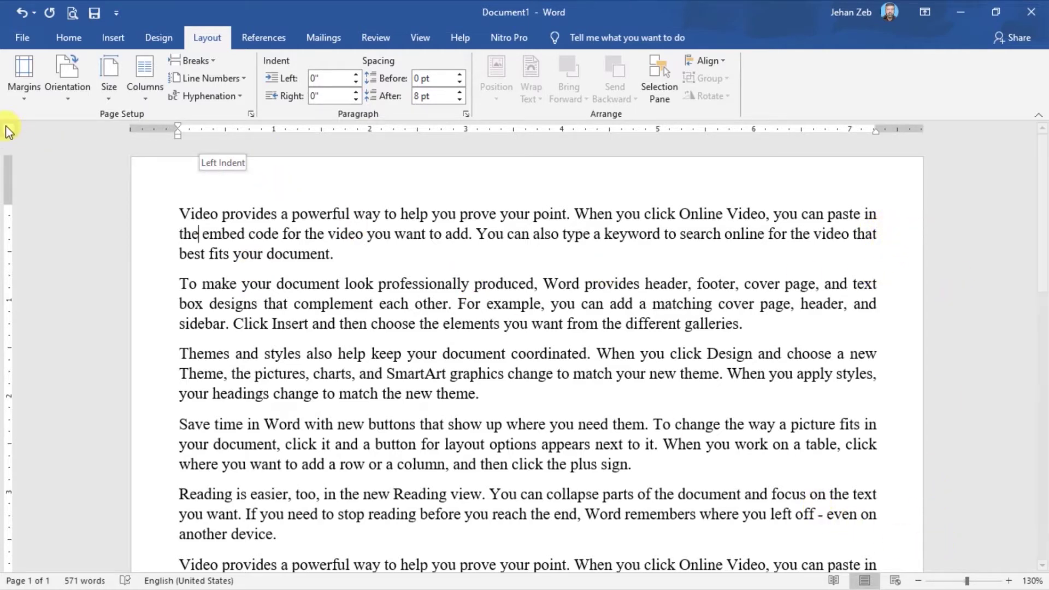
click(22, 98)
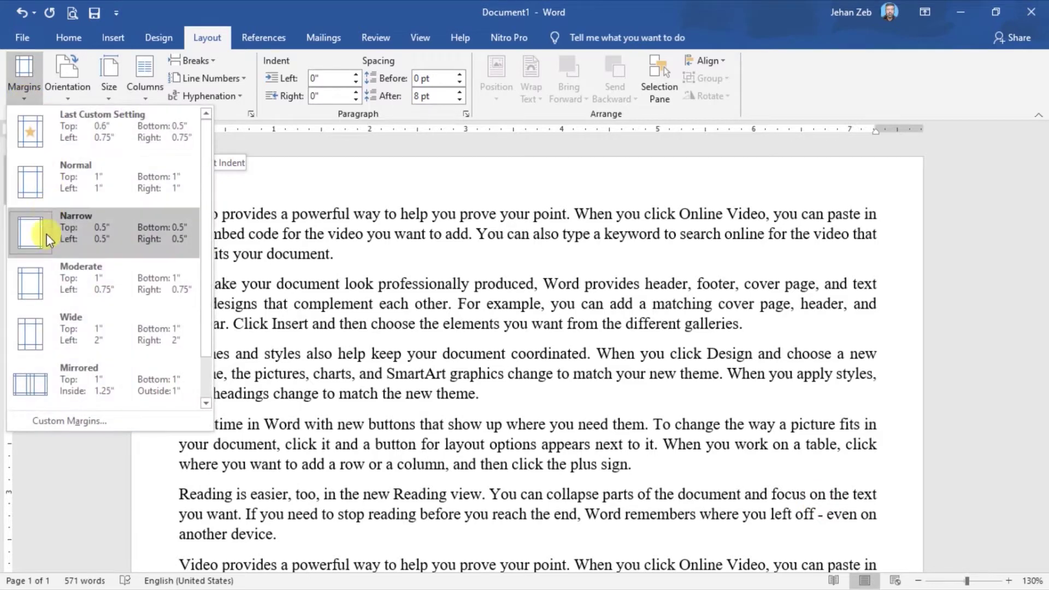
click(73, 185)
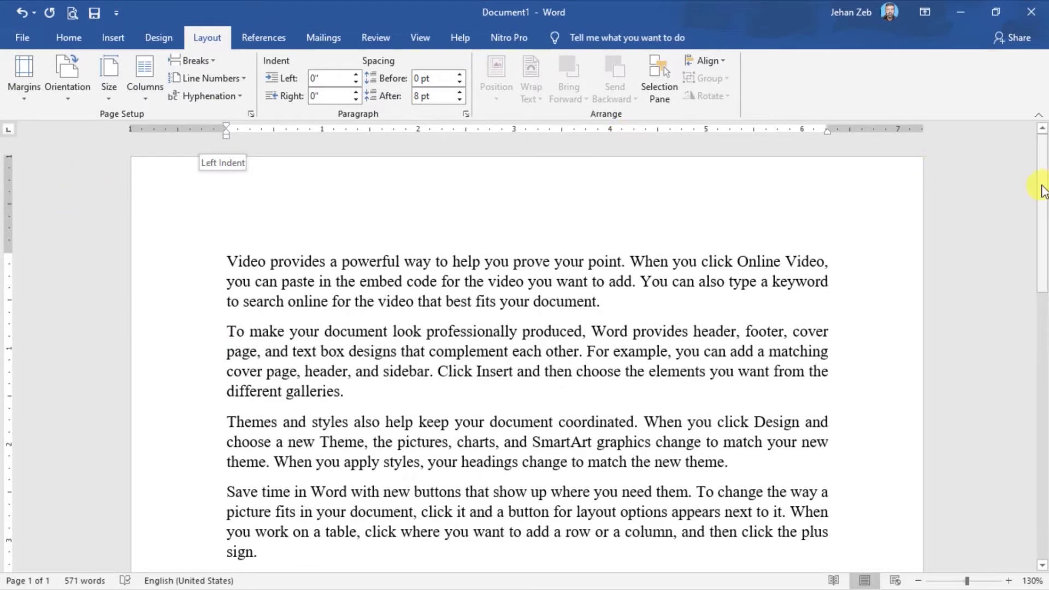
drag(1043, 190, 1044, 529)
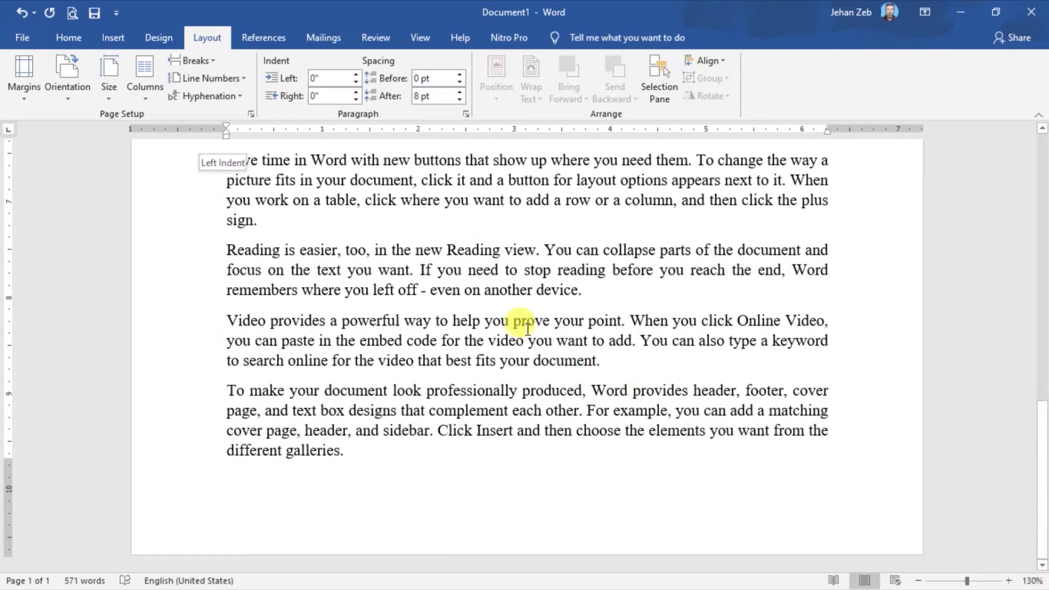
- Reapply the Narrow 0.5-inch margins and check the result
click(24, 98)
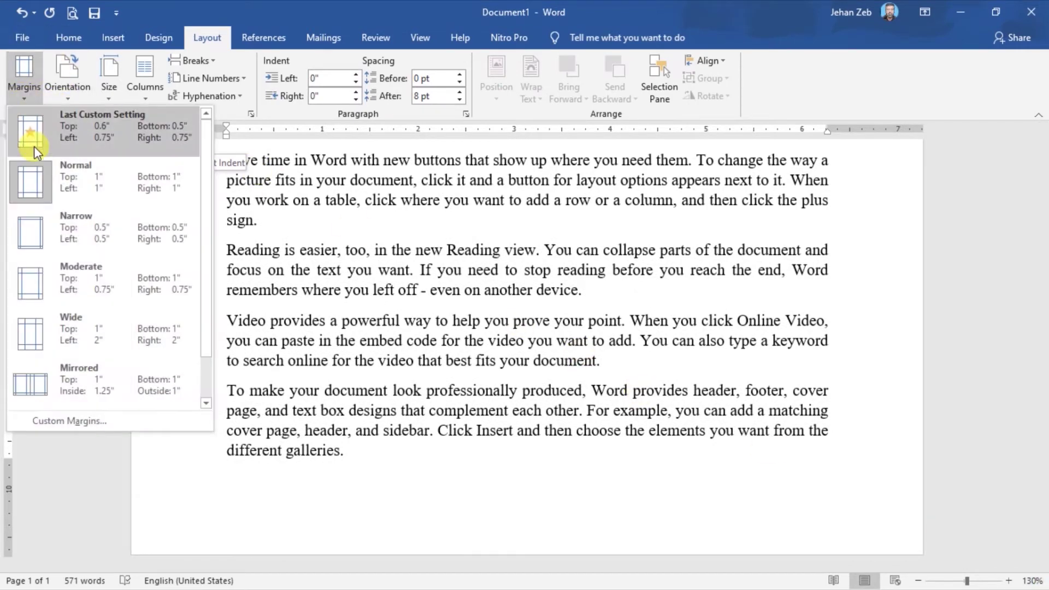
click(58, 227)
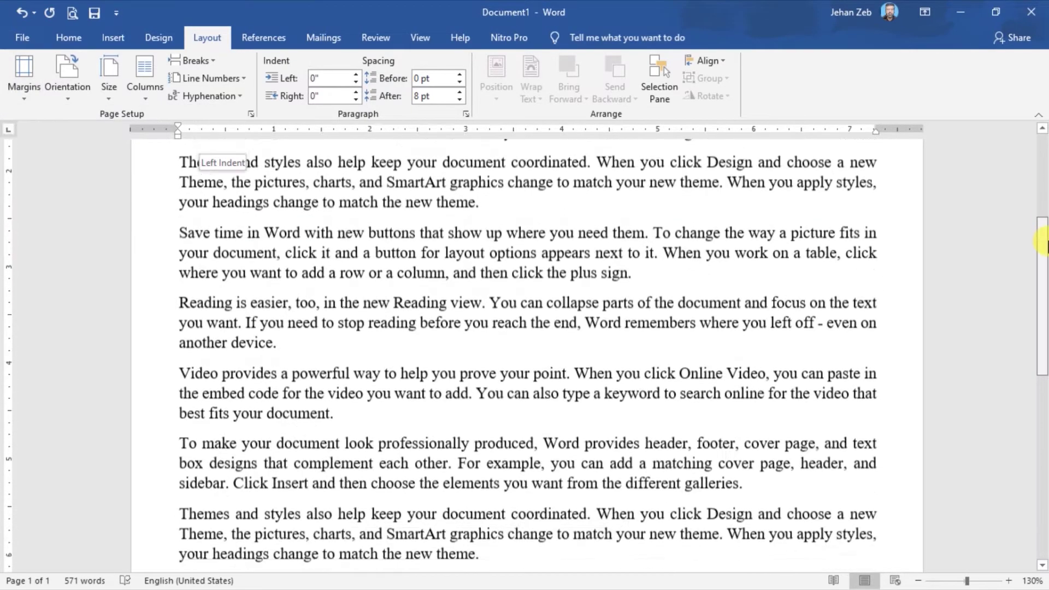
drag(1042, 240, 1045, 479)
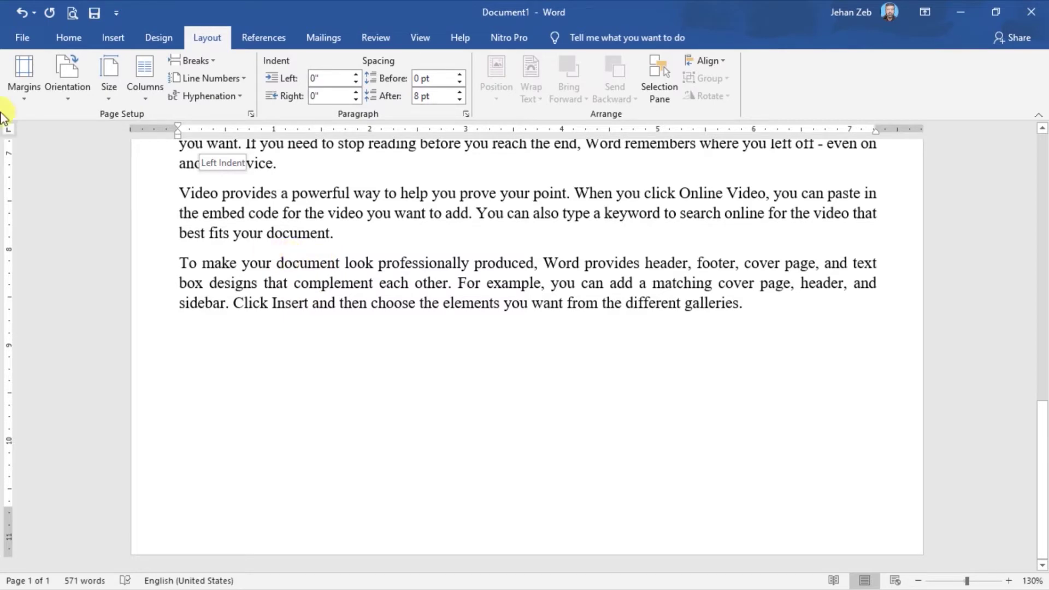
click(24, 97)
- Open Custom Margins in Page Setup and move the dialog higher on screen
click(26, 101)
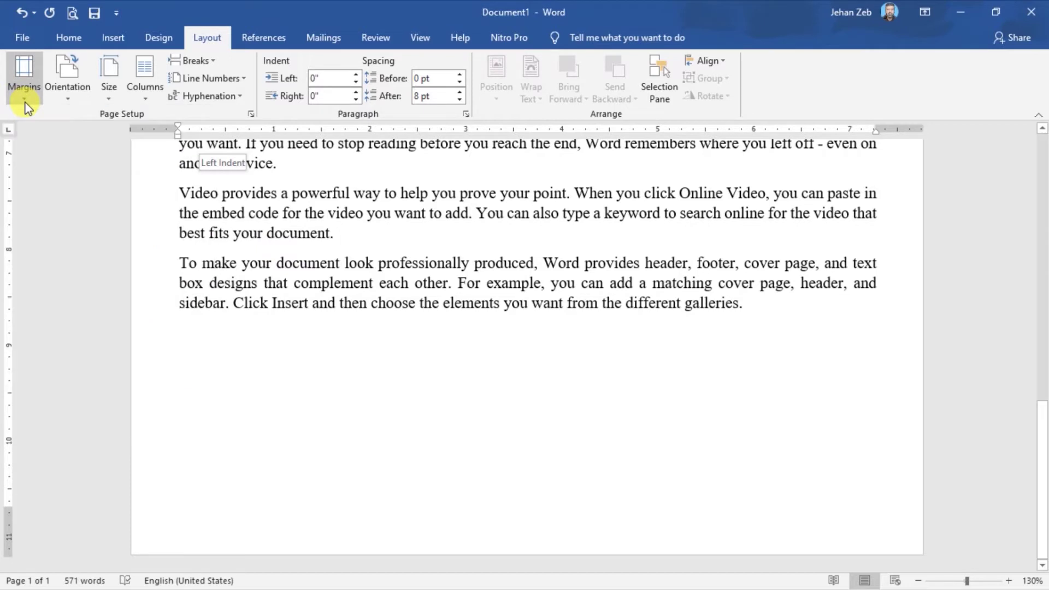
click(25, 101)
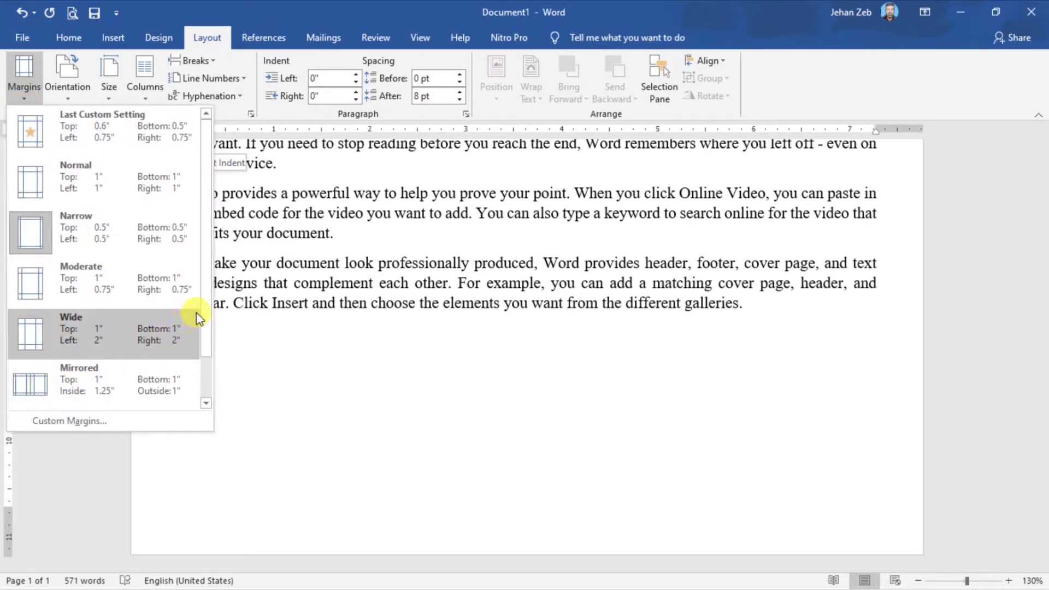
drag(211, 312, 207, 362)
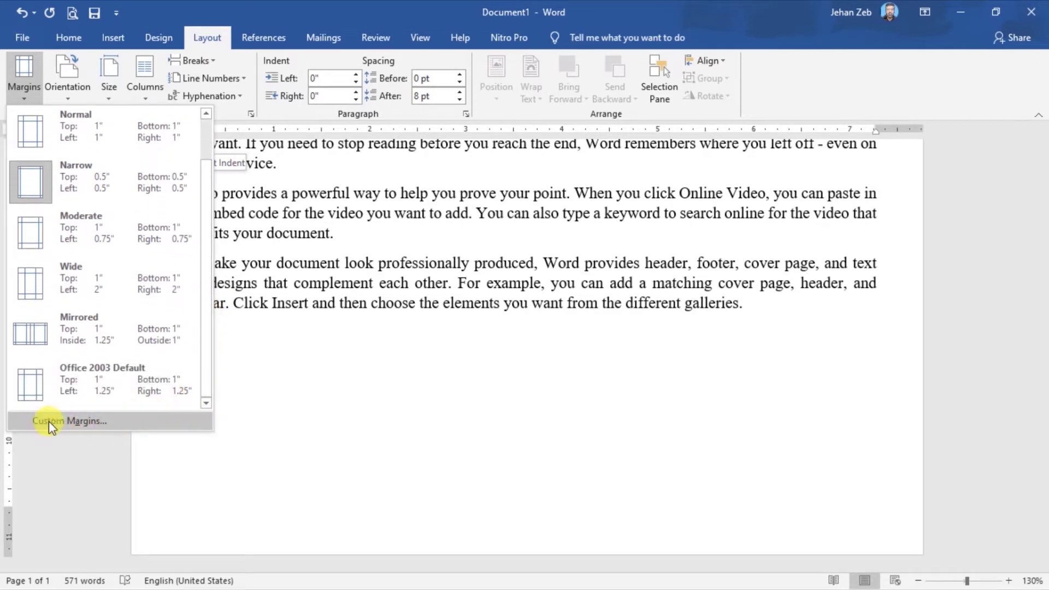
click(75, 421)
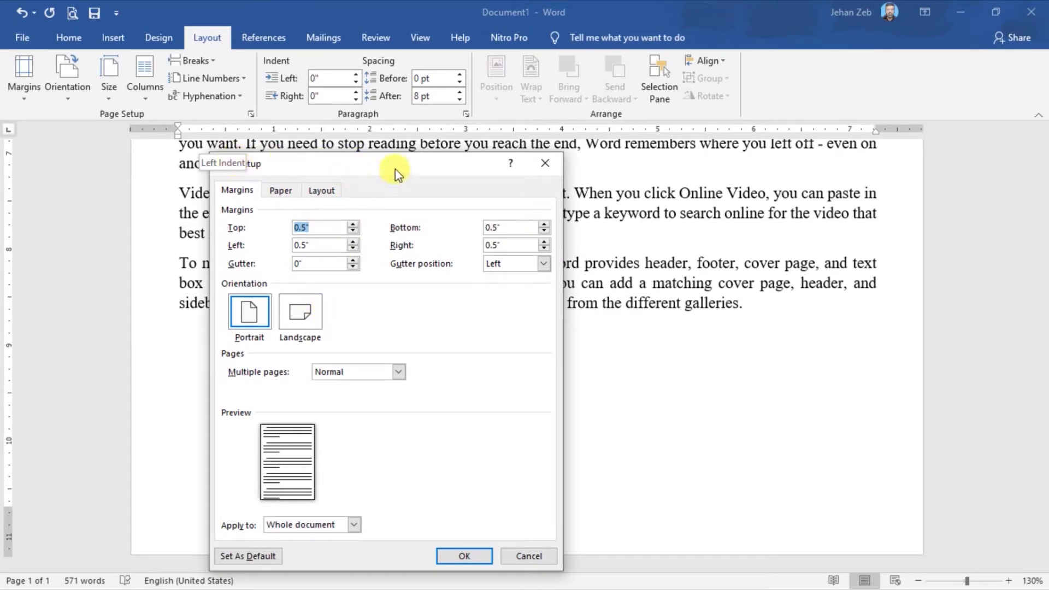
drag(428, 168, 496, 192)
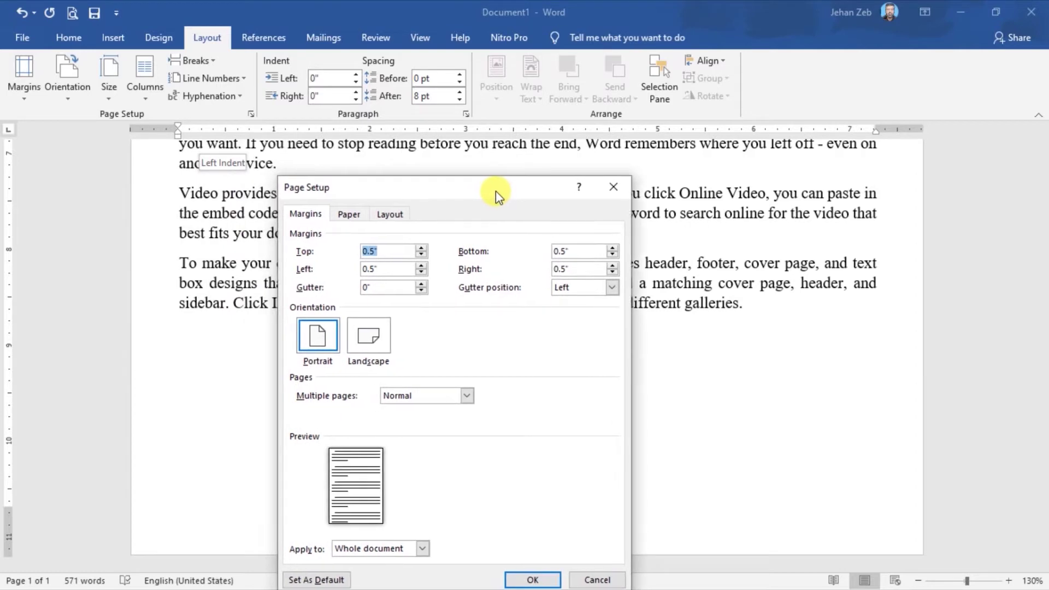
drag(368, 188, 357, 157)
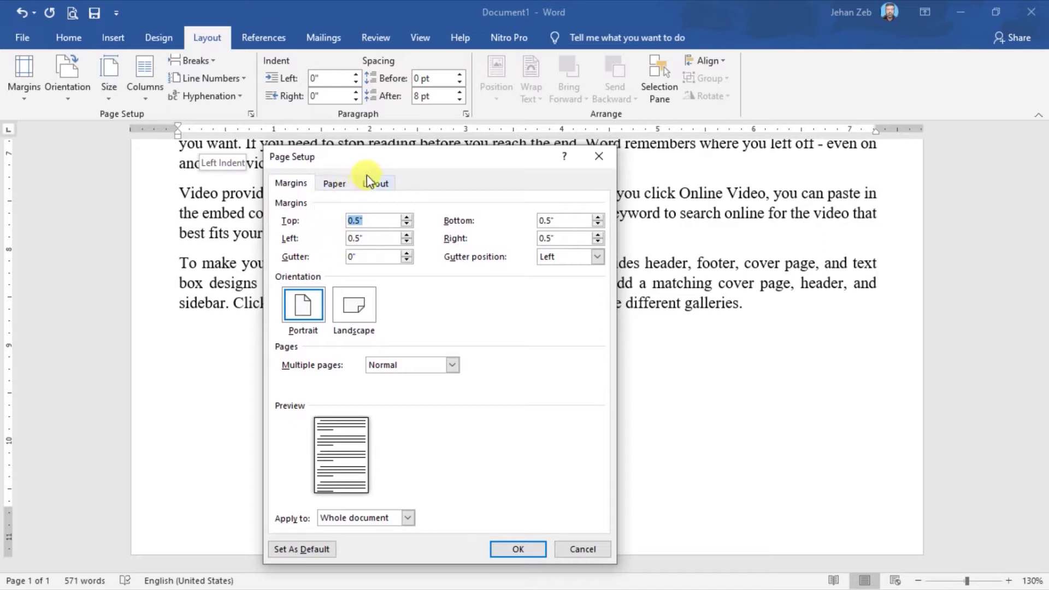
drag(396, 160, 379, 98)
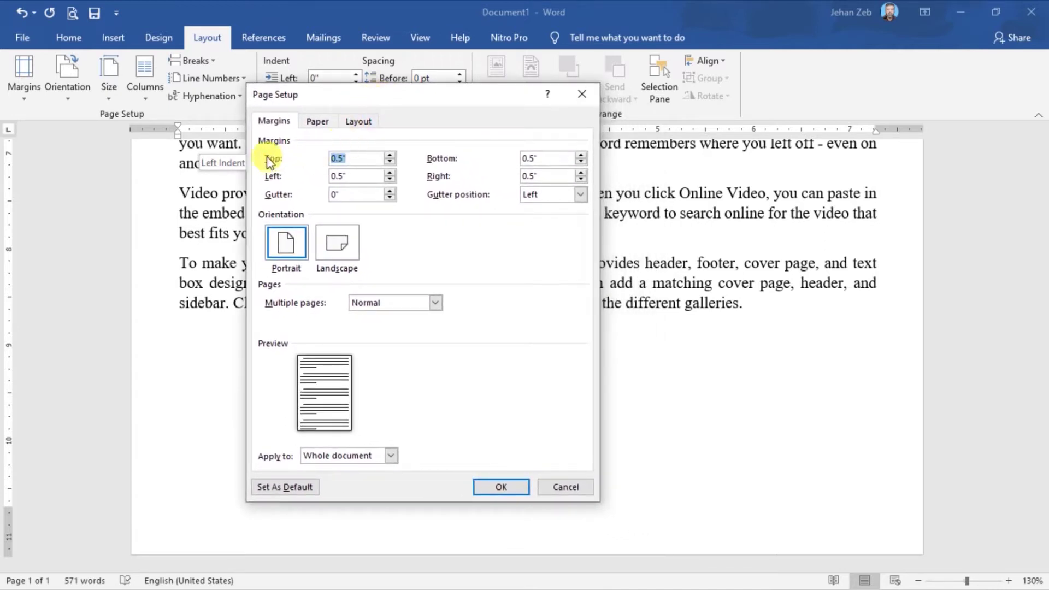
- Set margins to top 0.8", bottom 0.9", left 1" and right 1", and apply them
click(390, 155)
click(391, 155)
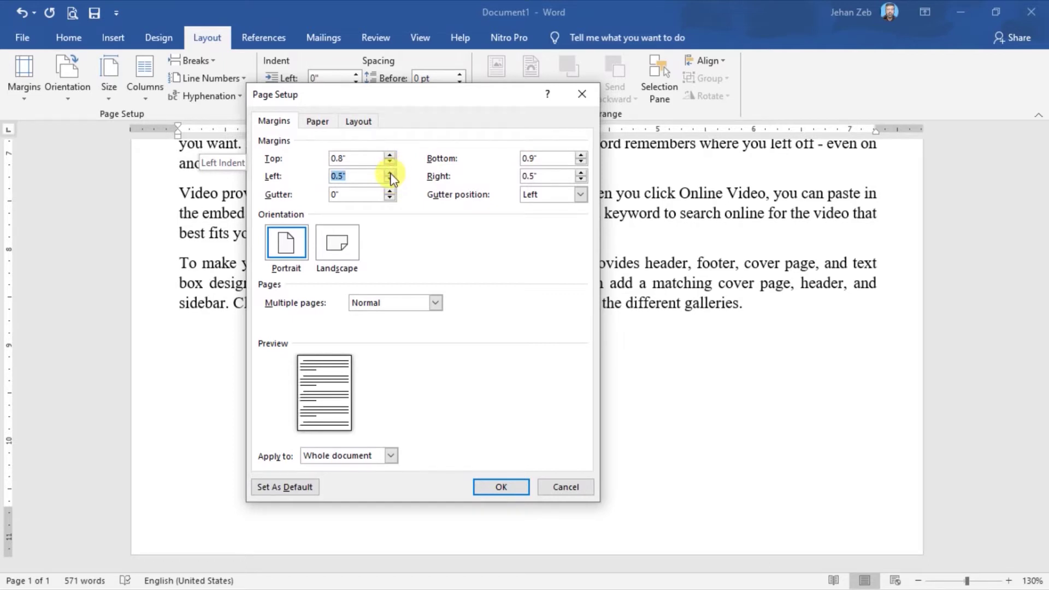
click(582, 173)
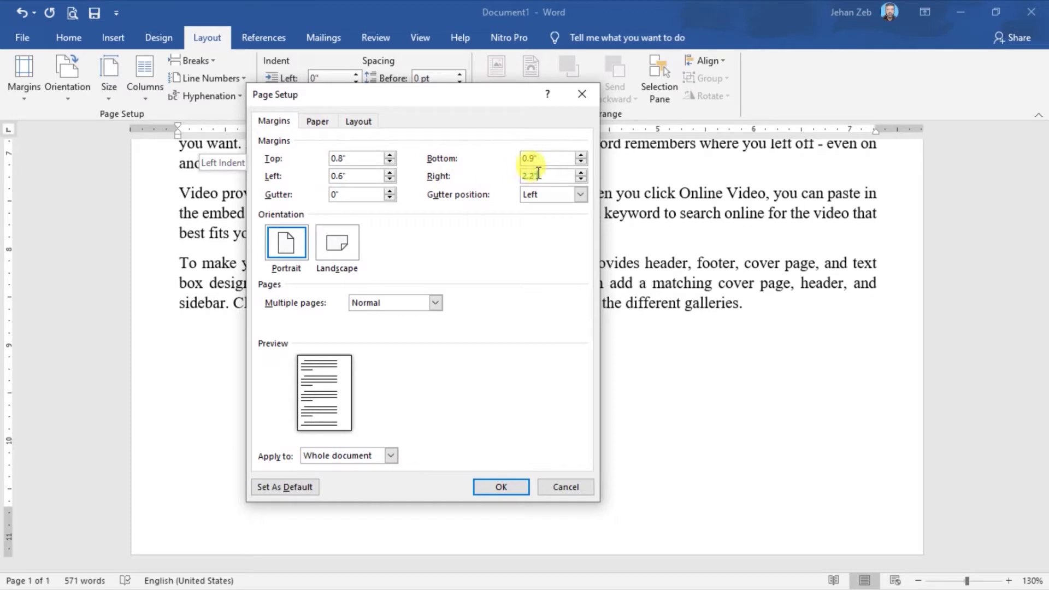
text(1)
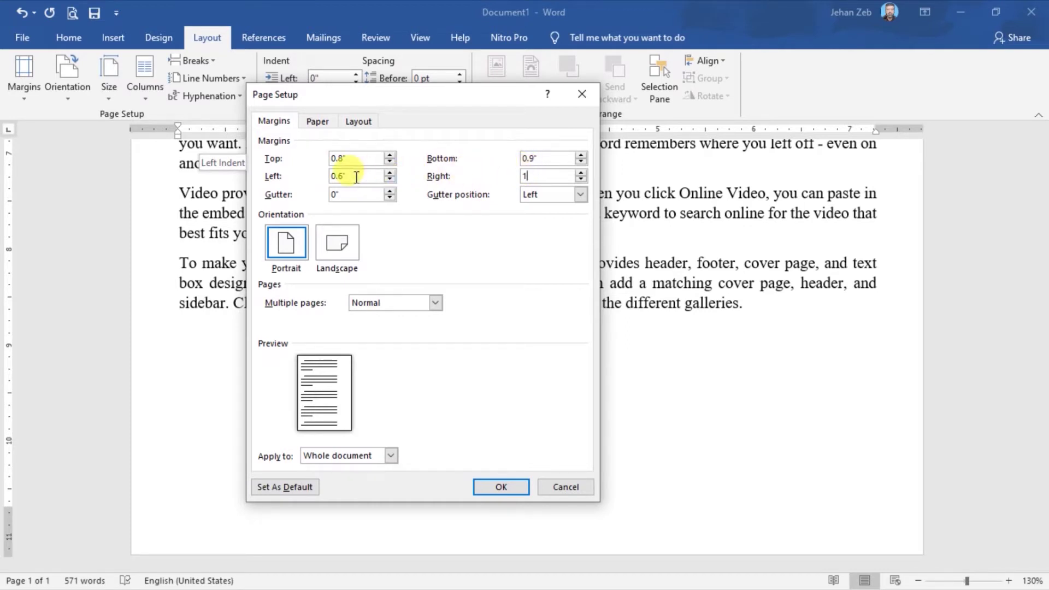
drag(356, 176, 323, 176)
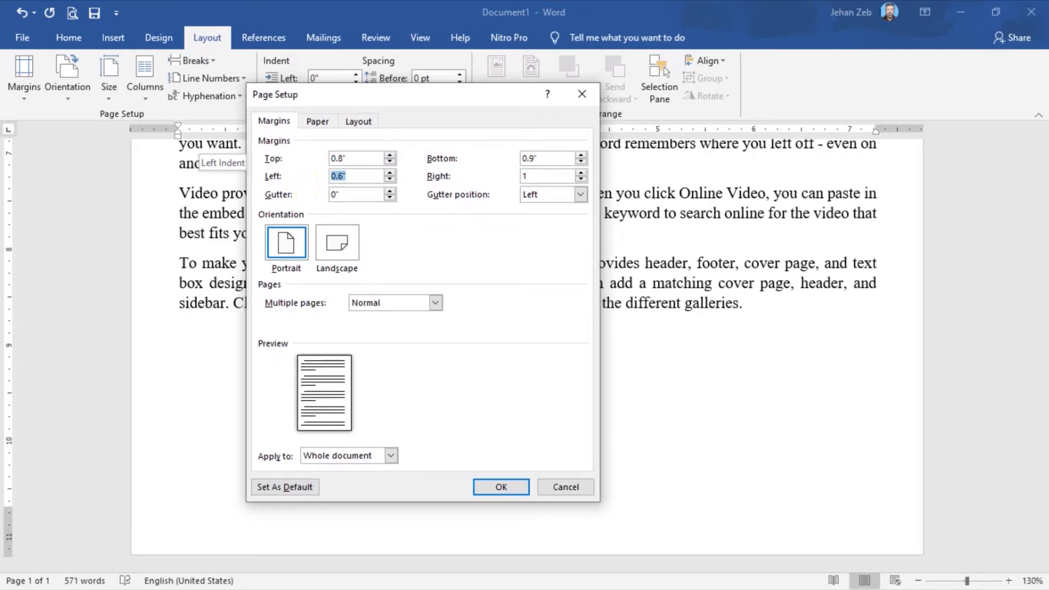
text(1)
click(501, 487)
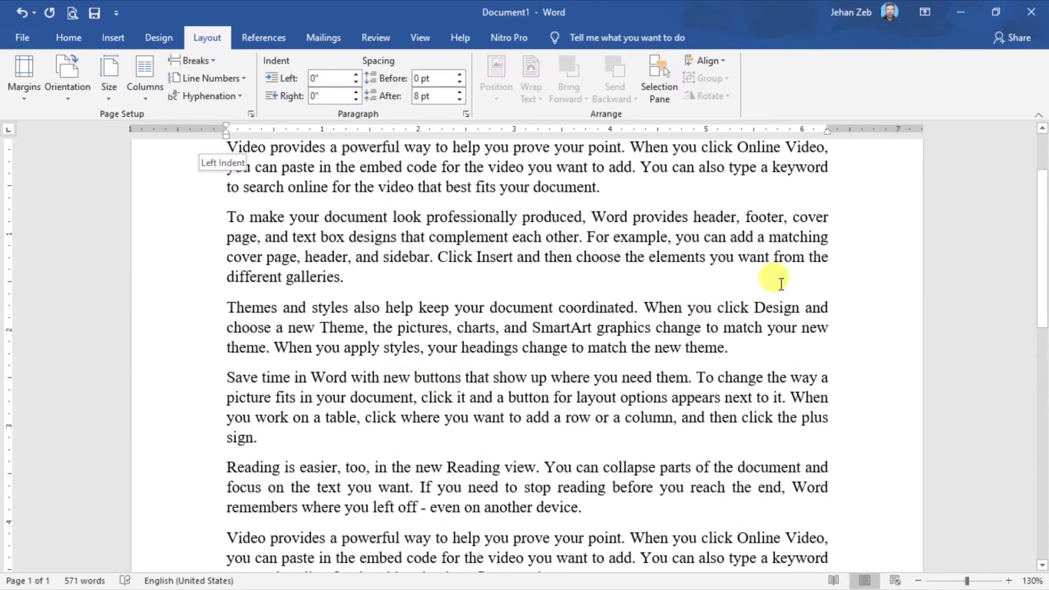
- Drag the right margin slightly inward on the ruler, then show the View options
click(457, 234)
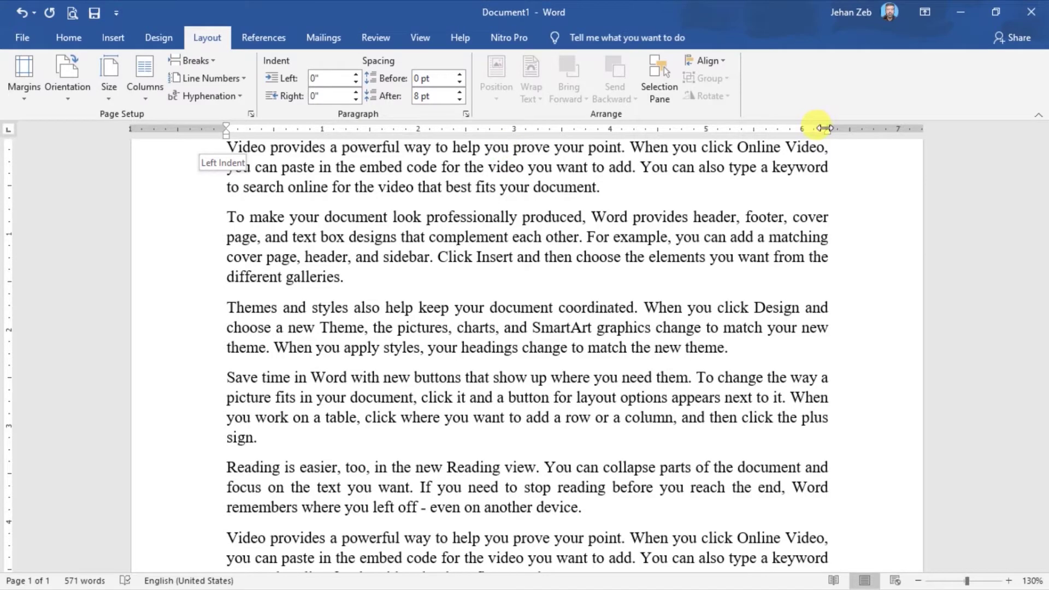
mouse_move(825, 128)
mouse_down()
mouse_move(718, 129)
mouse_move(811, 130)
mouse_up()
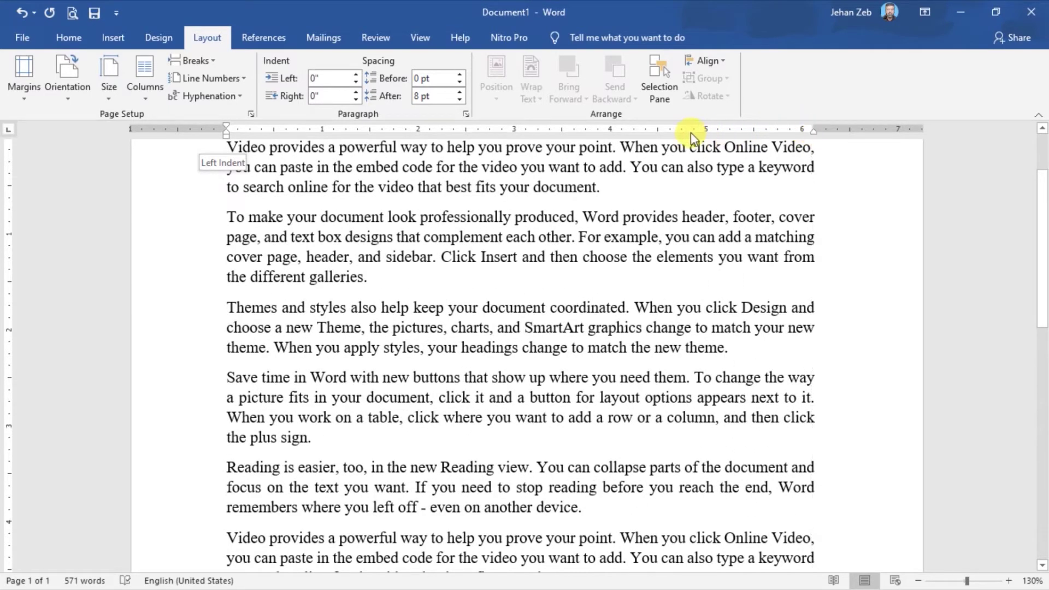
click(420, 42)
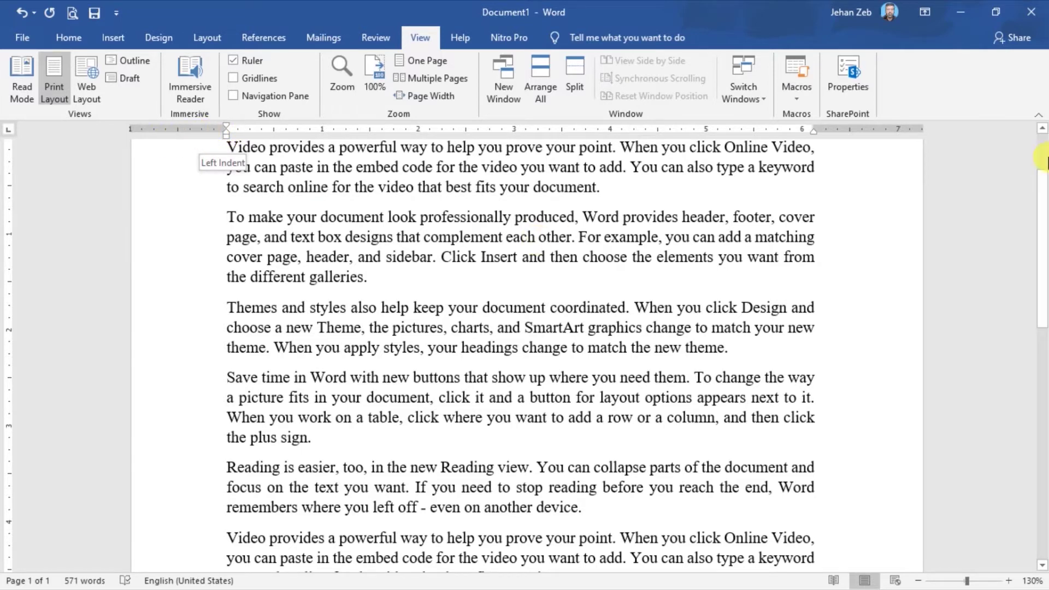
- Move the paragraphs' left indent inward and adjust the bottom margin on the vertical ruler
drag(1045, 201, 1045, 485)
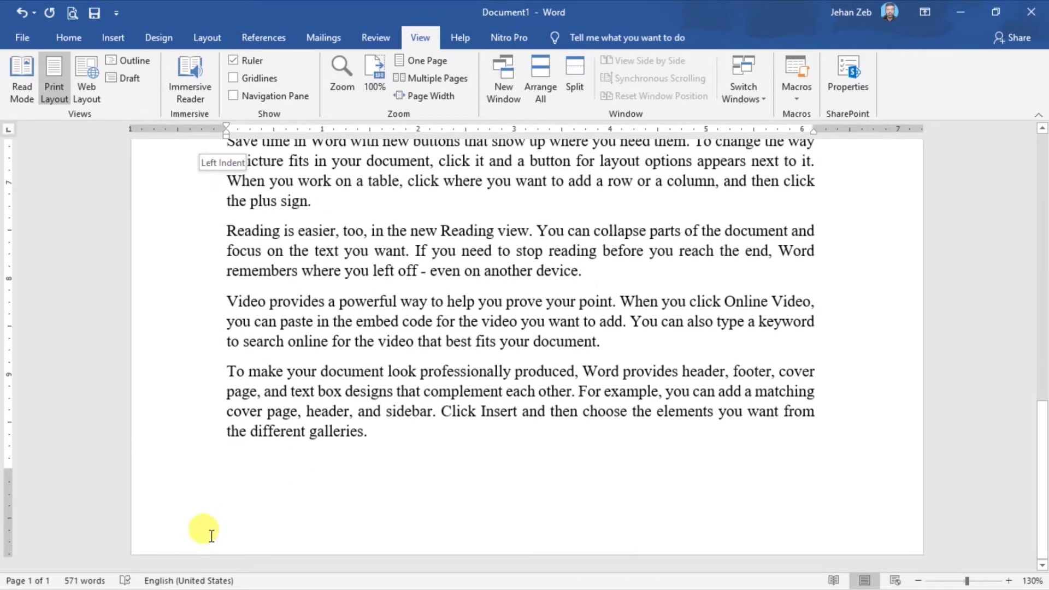
mouse_move(9, 464)
mouse_down()
mouse_move(27, 302)
mouse_move(8, 468)
mouse_up()
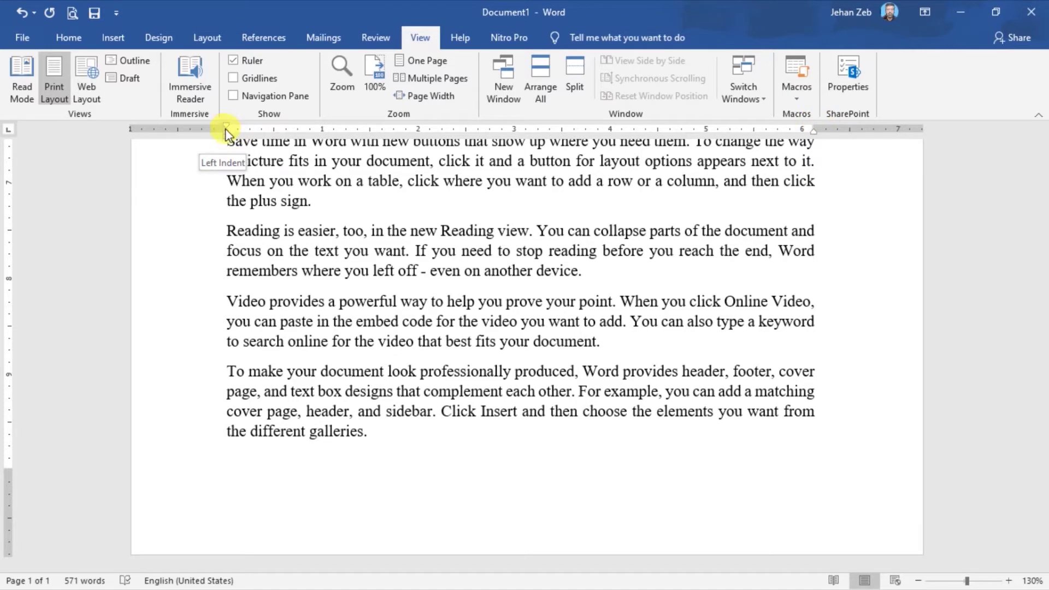
mouse_move(227, 132)
mouse_down()
mouse_move(172, 130)
mouse_move(412, 133)
mouse_move(241, 134)
mouse_up()
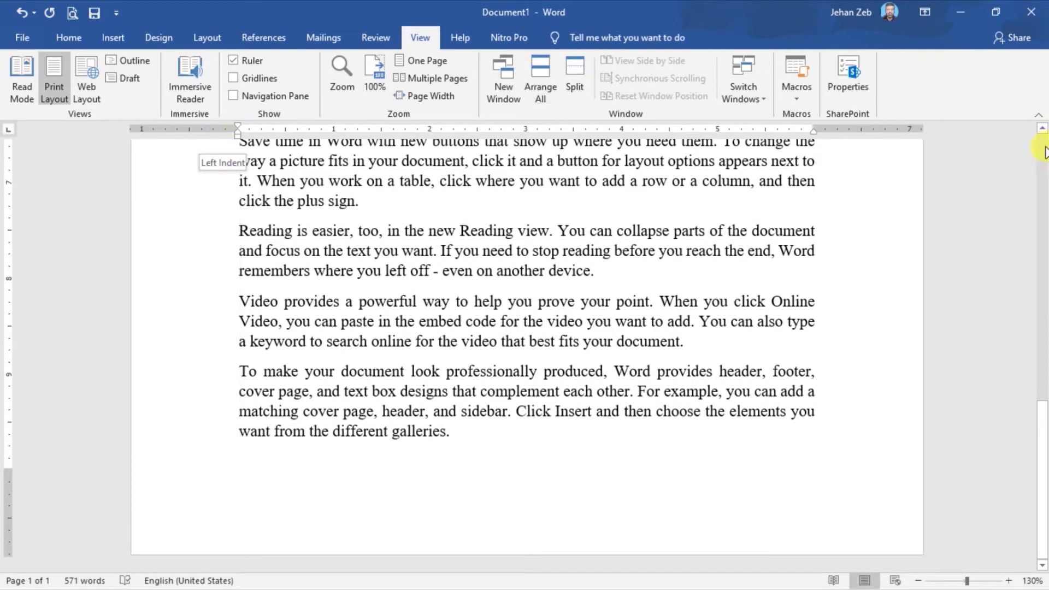
click(1041, 129)
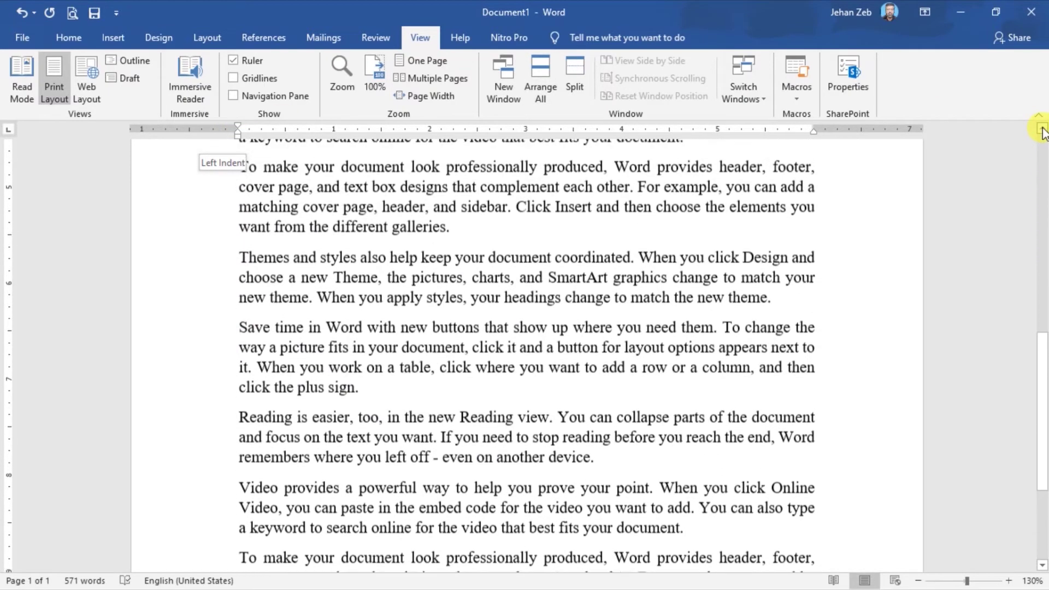
drag(1042, 129, 1042, 131)
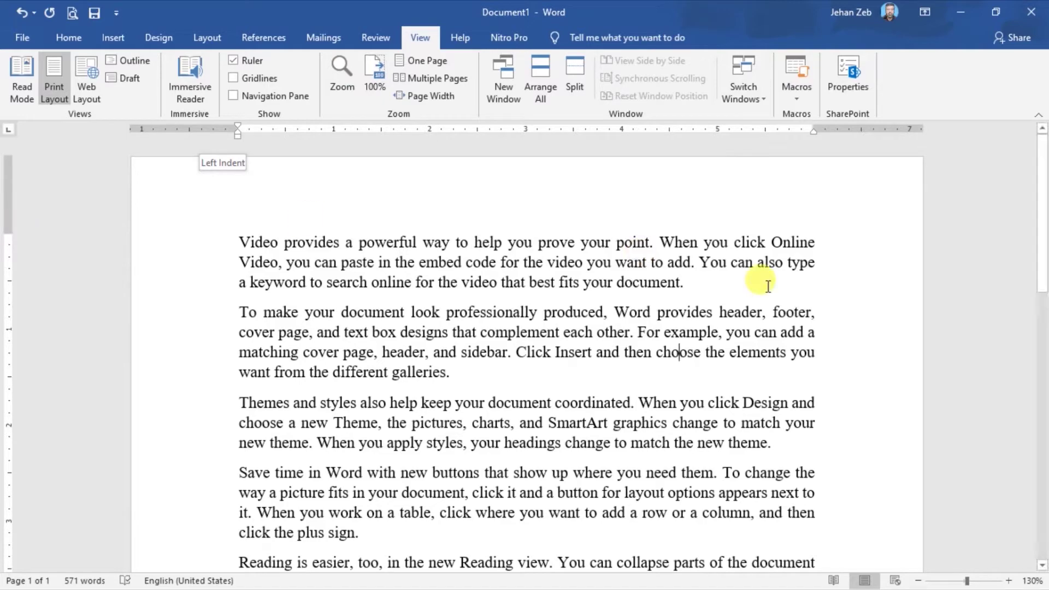
drag(1043, 174, 1043, 504)
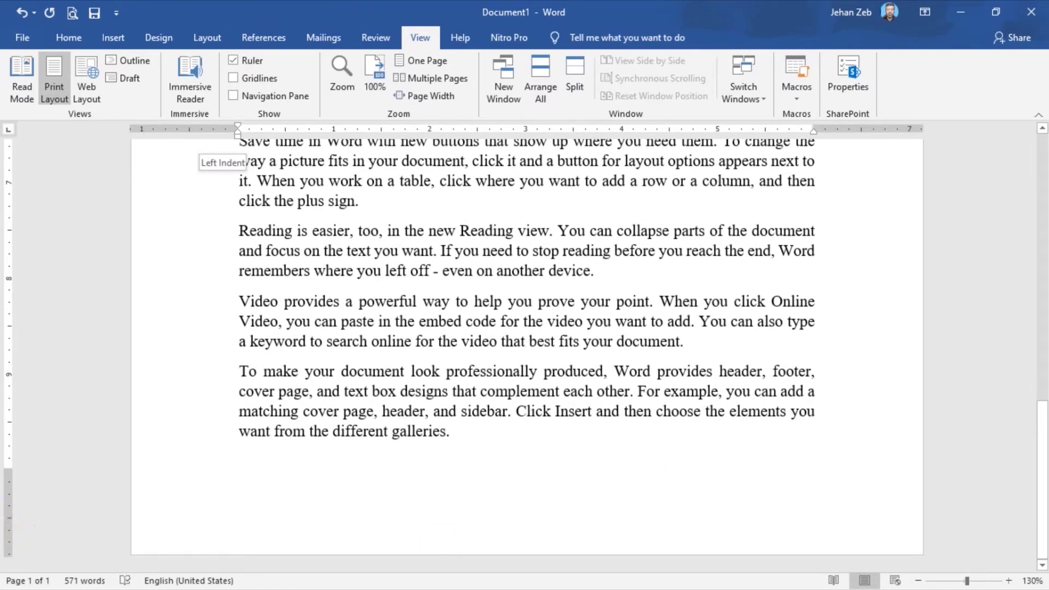
drag(11, 469, 11, 448)
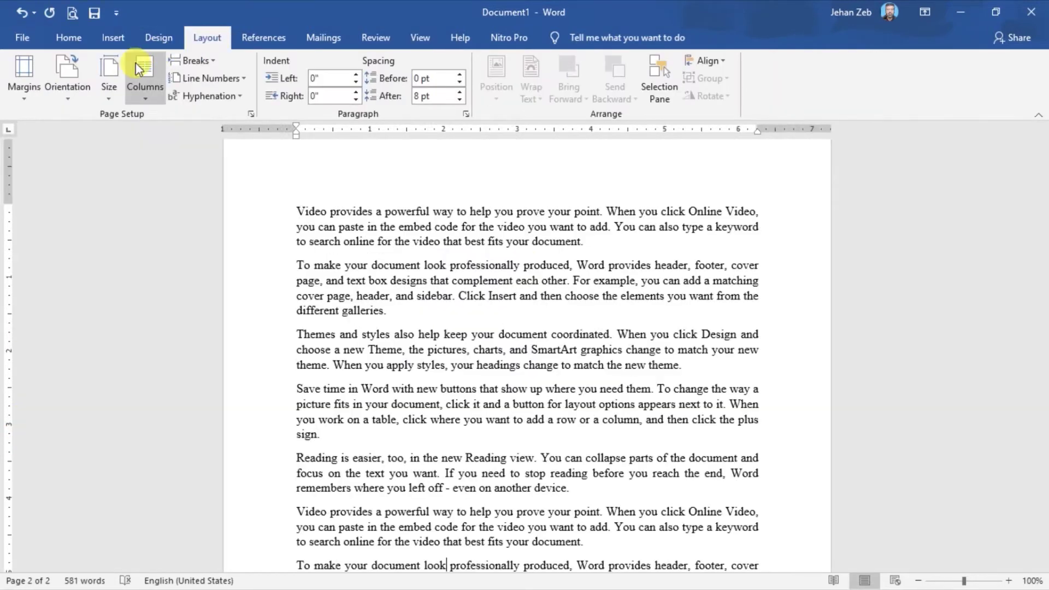
- Open the Orientation dropdown showing Portrait and Landscape
click(68, 100)
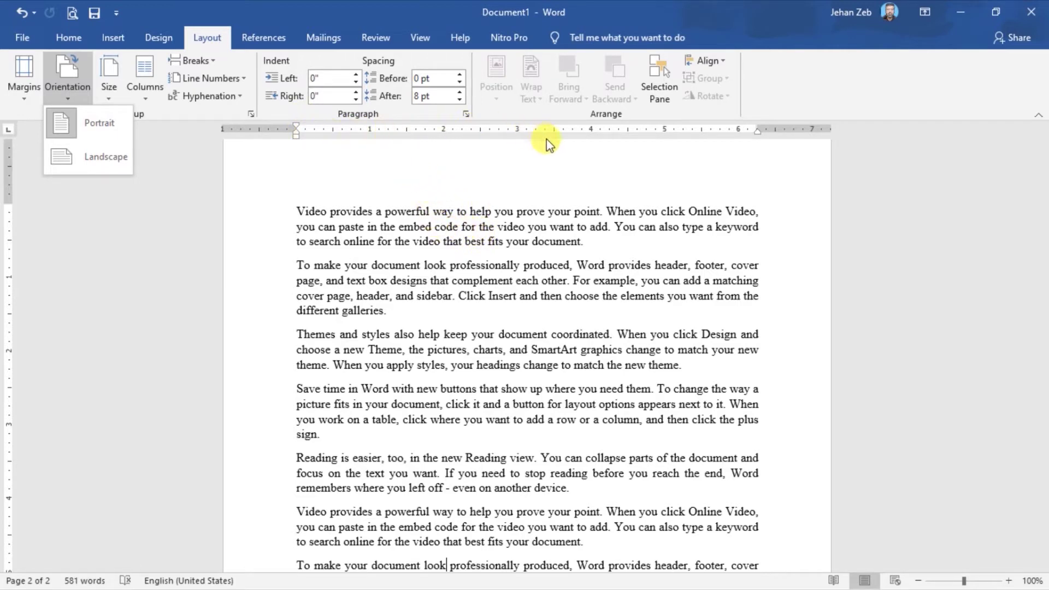
- Switch the pages to Landscape, spreading the 581 words over three pages
click(519, 267)
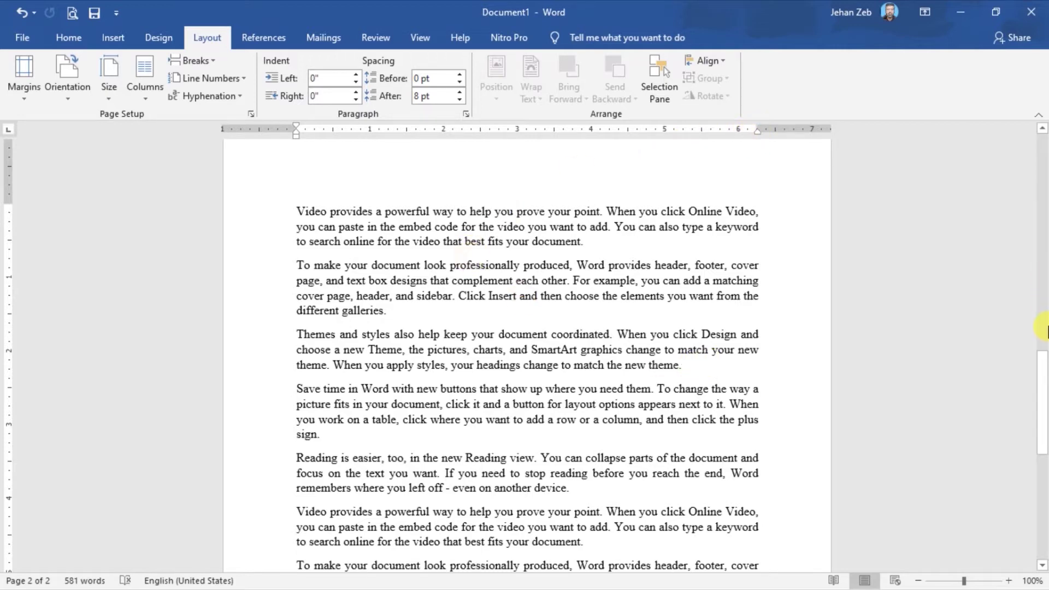
drag(1044, 369, 1041, 462)
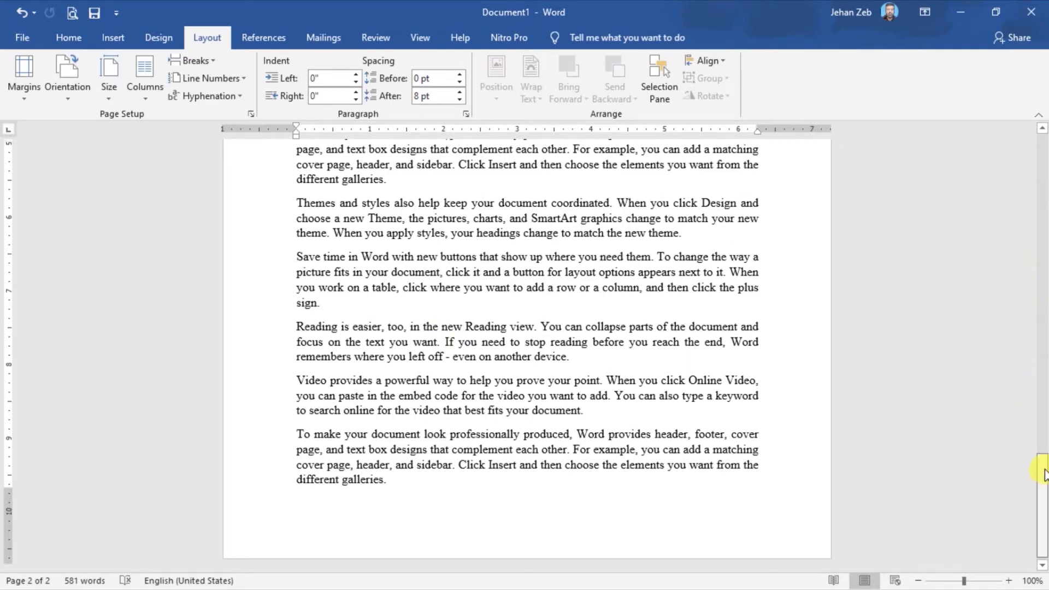
drag(1043, 473, 1041, 426)
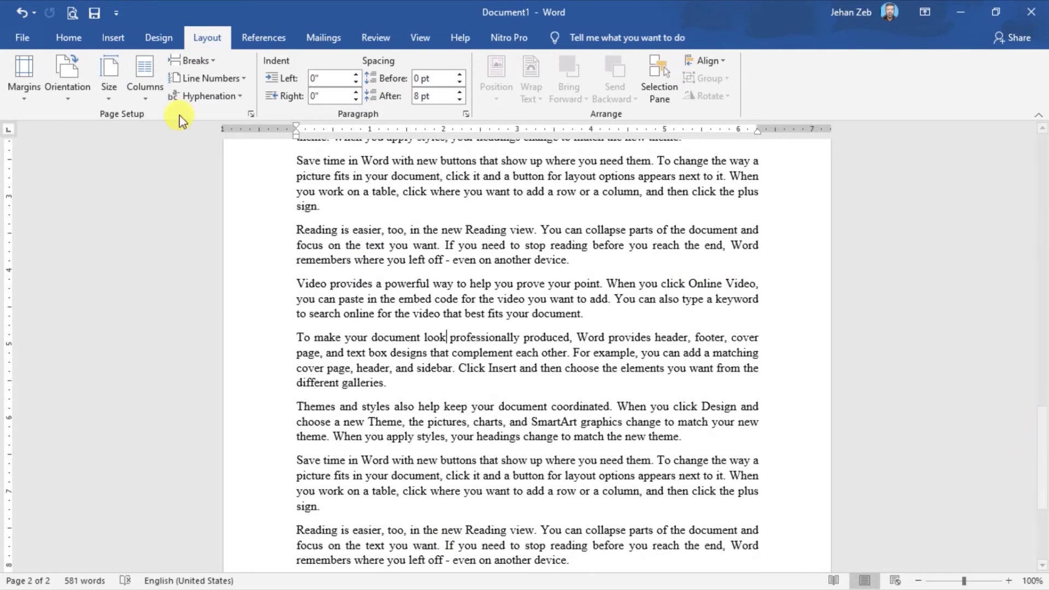
click(67, 98)
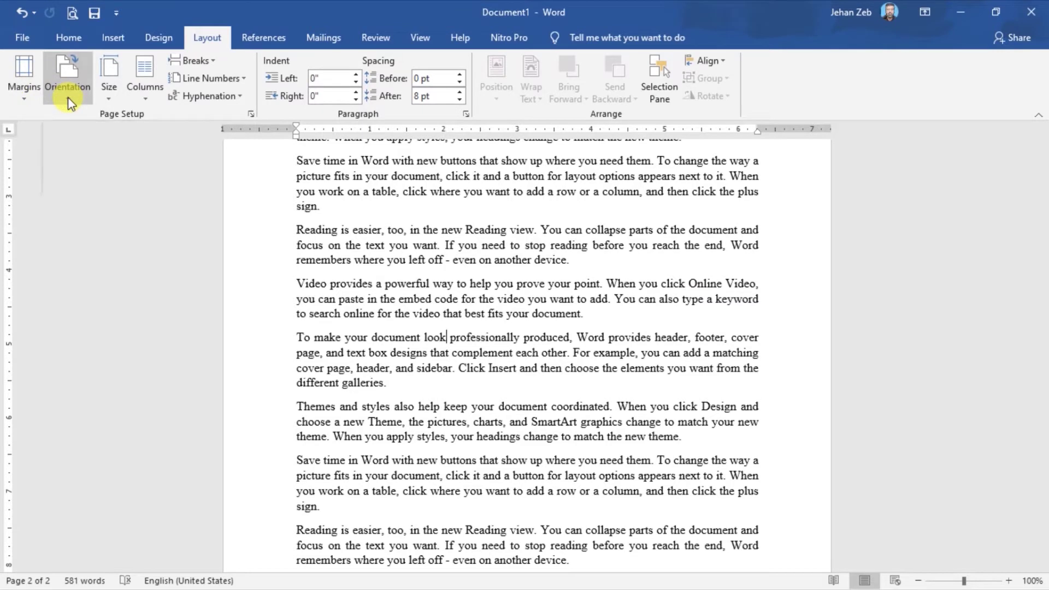
click(86, 160)
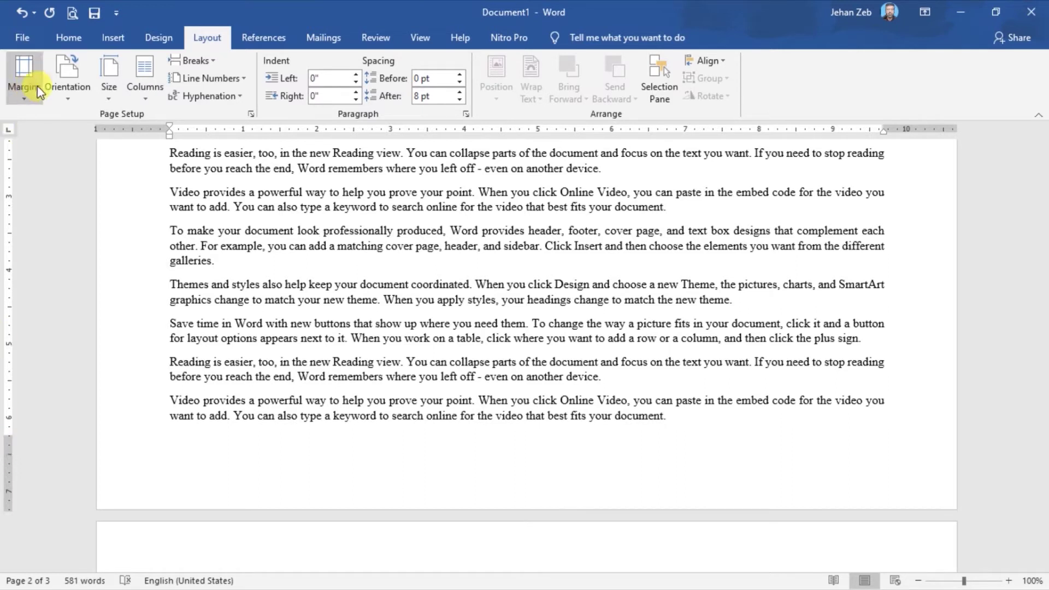
- Return the pages to Portrait and scroll up to the S.no–Marks table on page 1
click(67, 77)
click(76, 126)
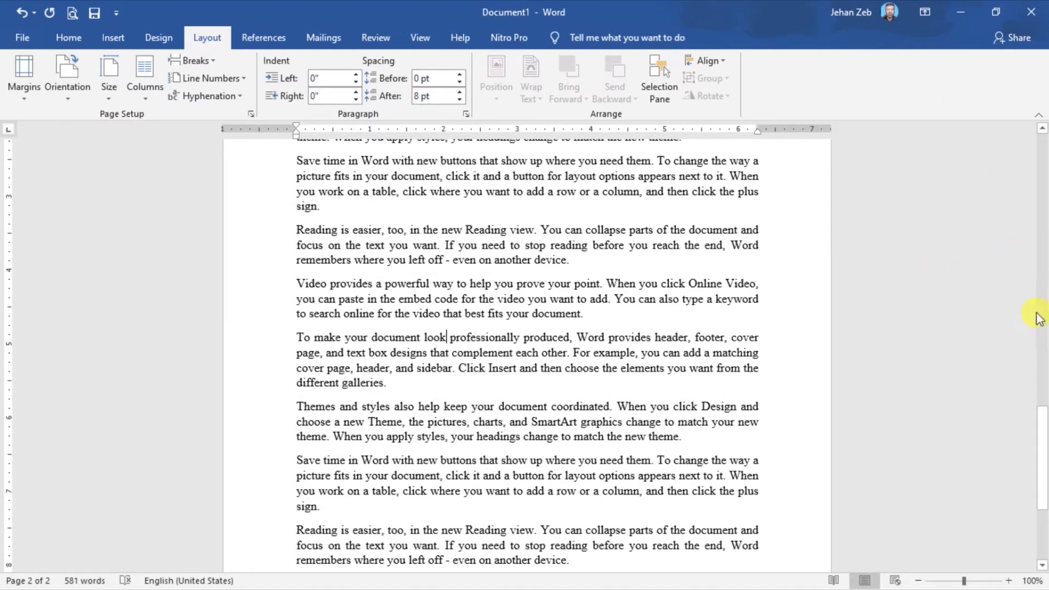
drag(1042, 474, 1046, 125)
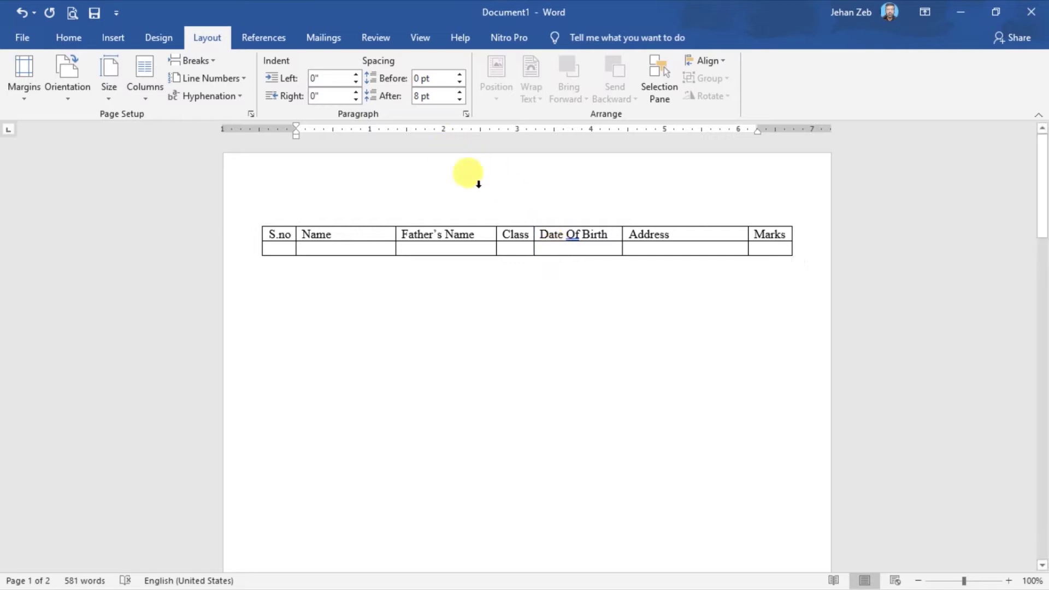
- Set the table page to Landscape and jump to the start of the document
click(69, 100)
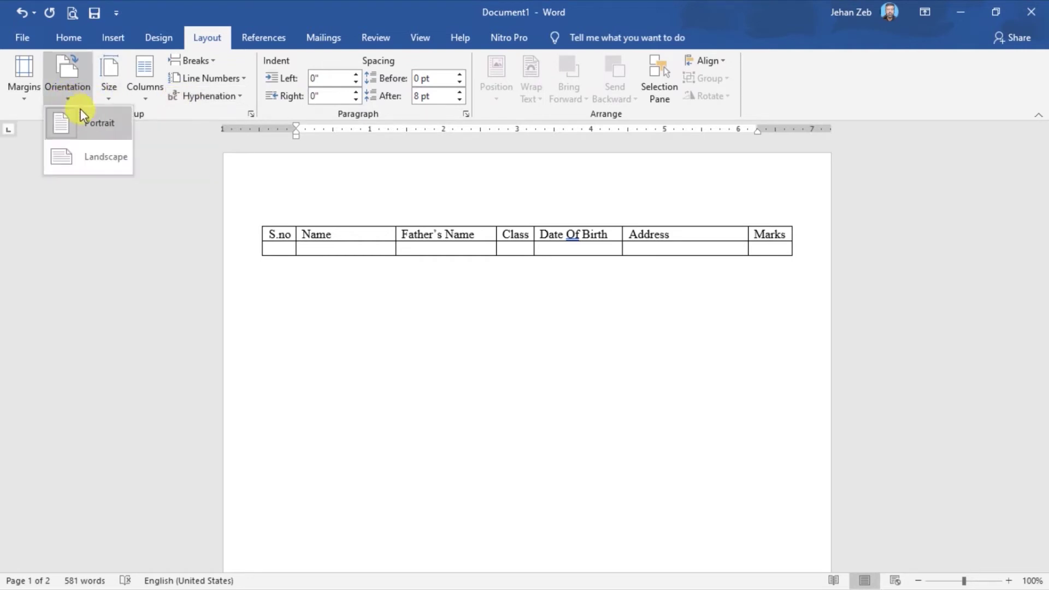
click(97, 155)
key(ctrl+Home)
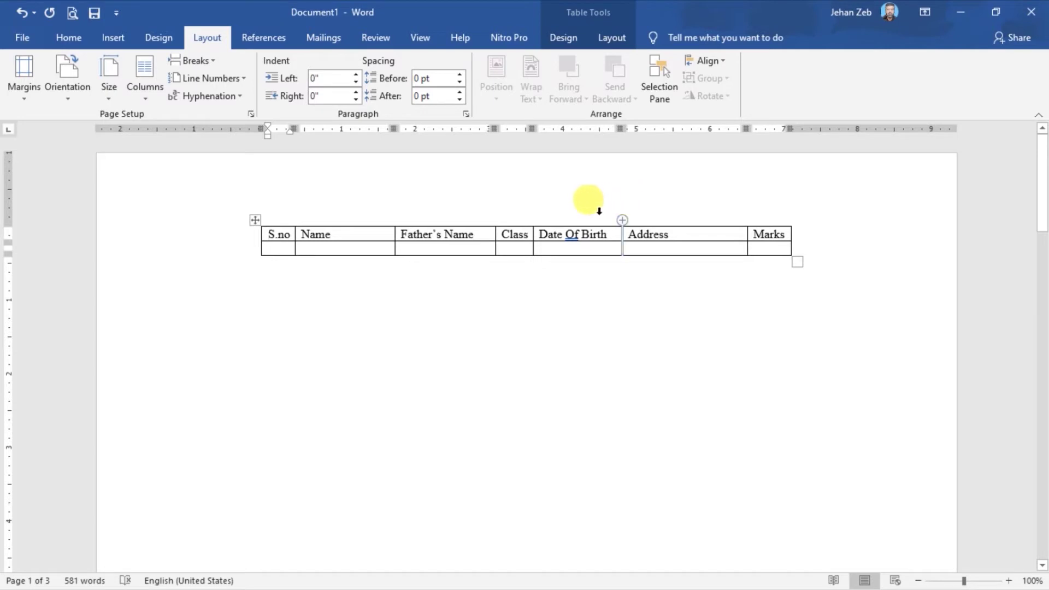
- Insert three columns right of Marks and widen the table columns on the ruler
drag(594, 211, 764, 220)
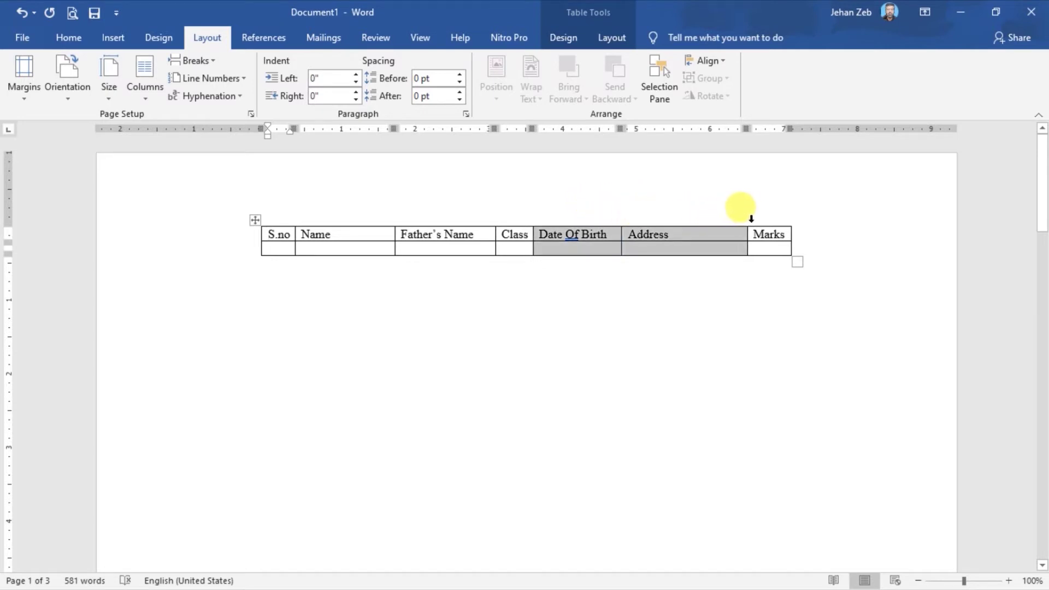
right_click(694, 241)
mouse_move(730, 322)
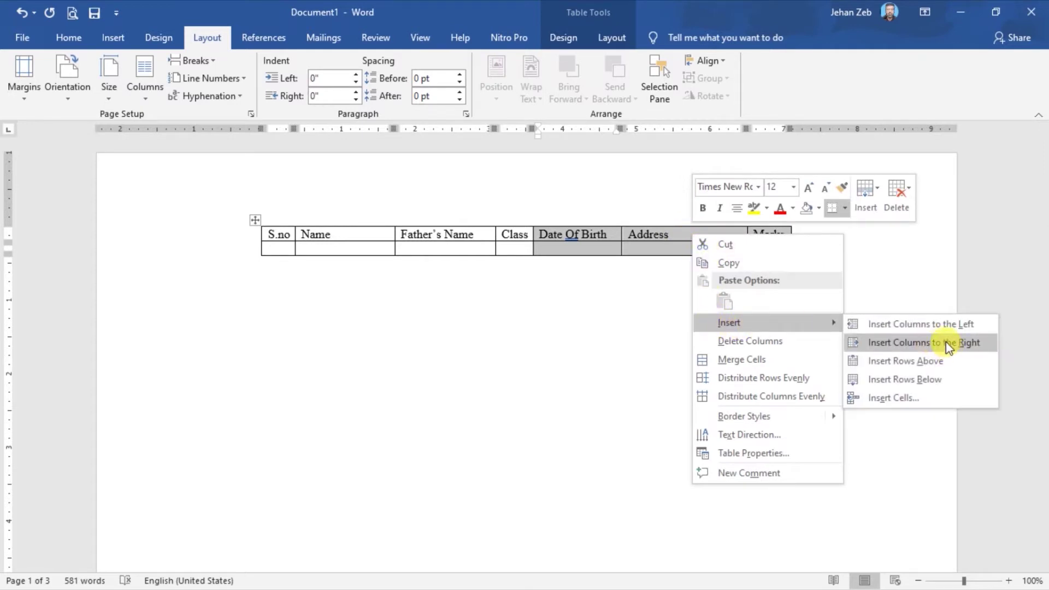
click(946, 341)
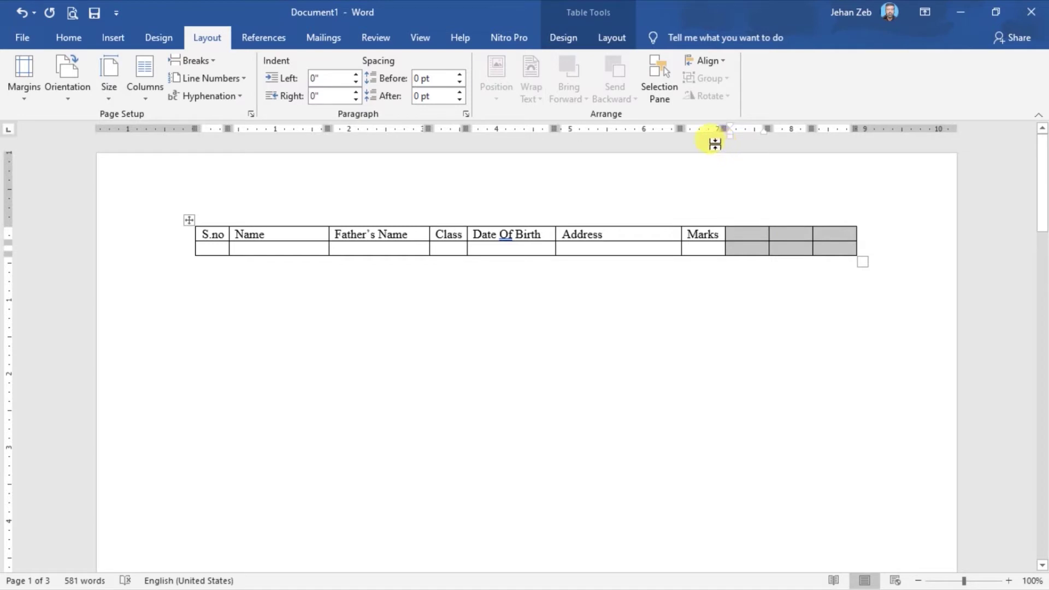
drag(765, 124, 827, 128)
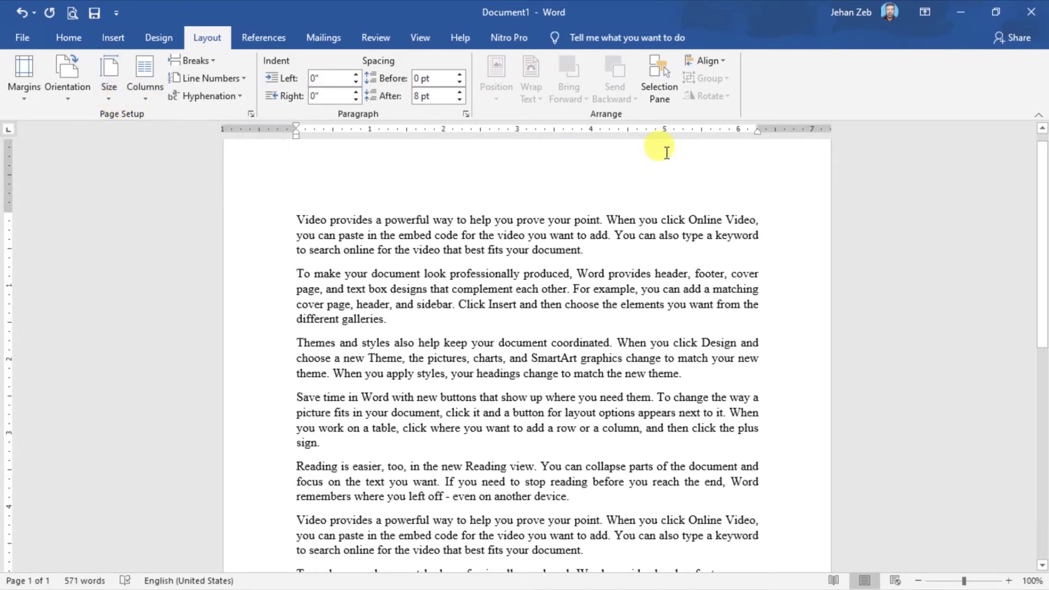
drag(1044, 158, 1041, 398)
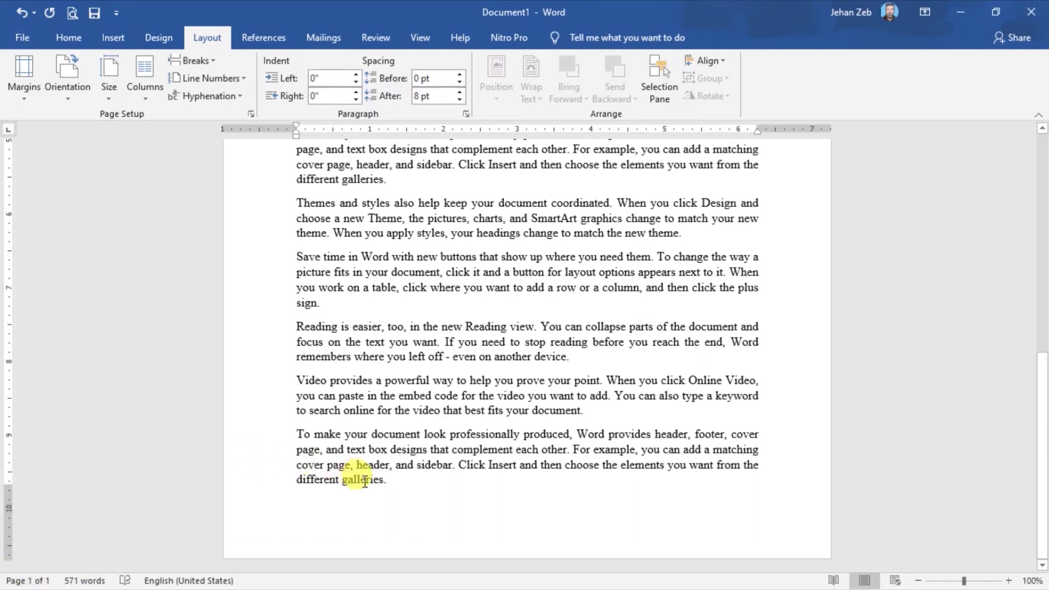
key(ctrl+Return)
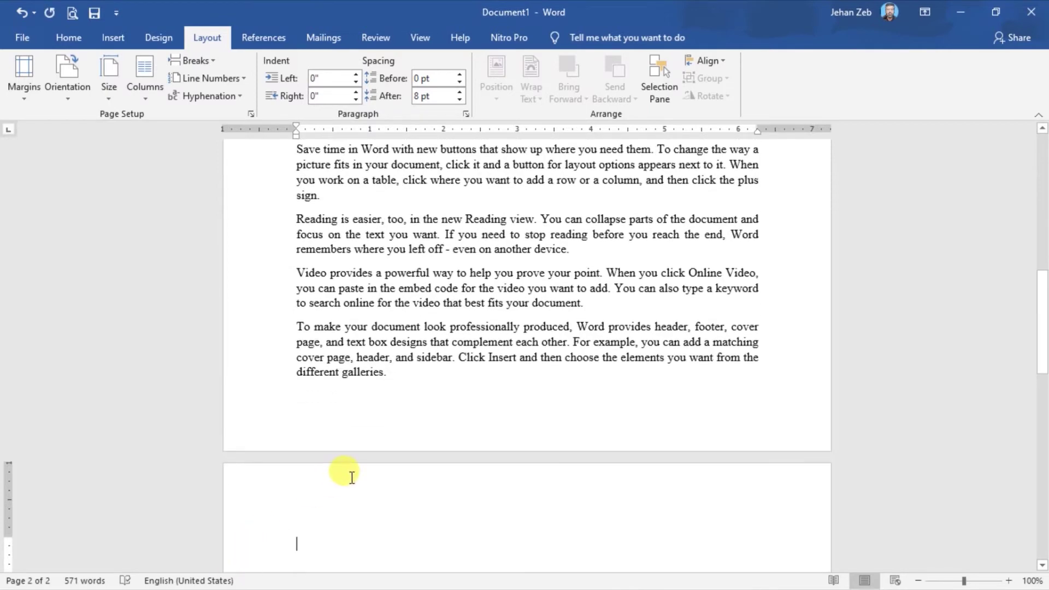
key(BackSpace)
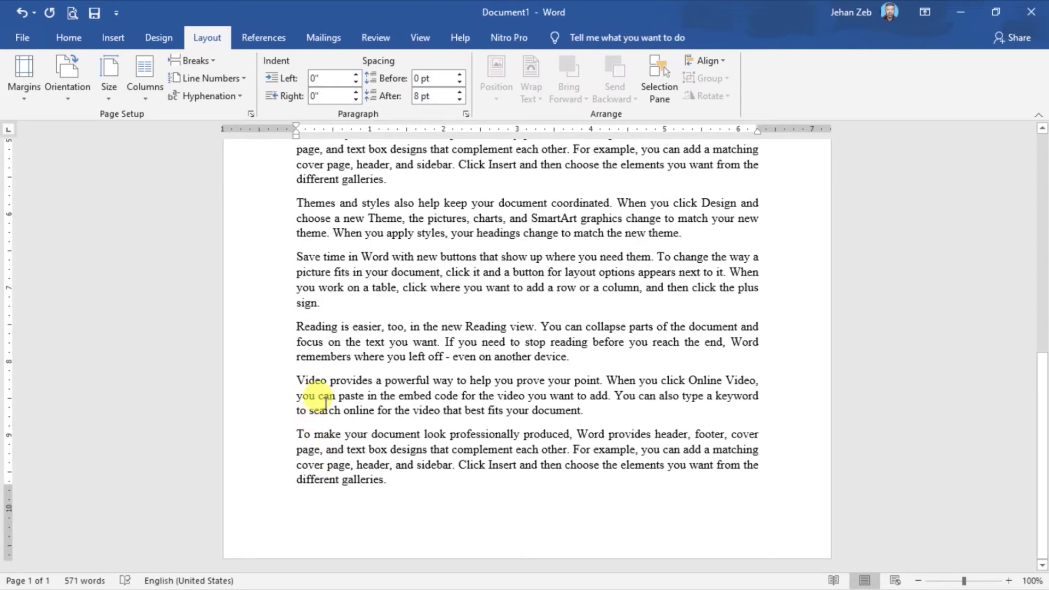
- Switch the document's paper size to Legal 8.5" x 14"
click(110, 101)
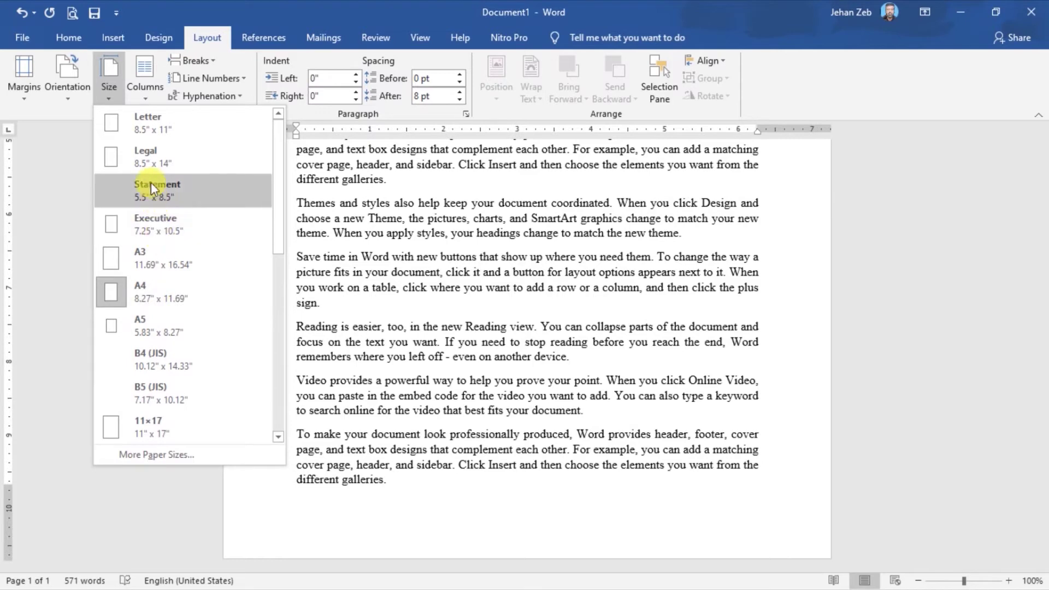
click(147, 163)
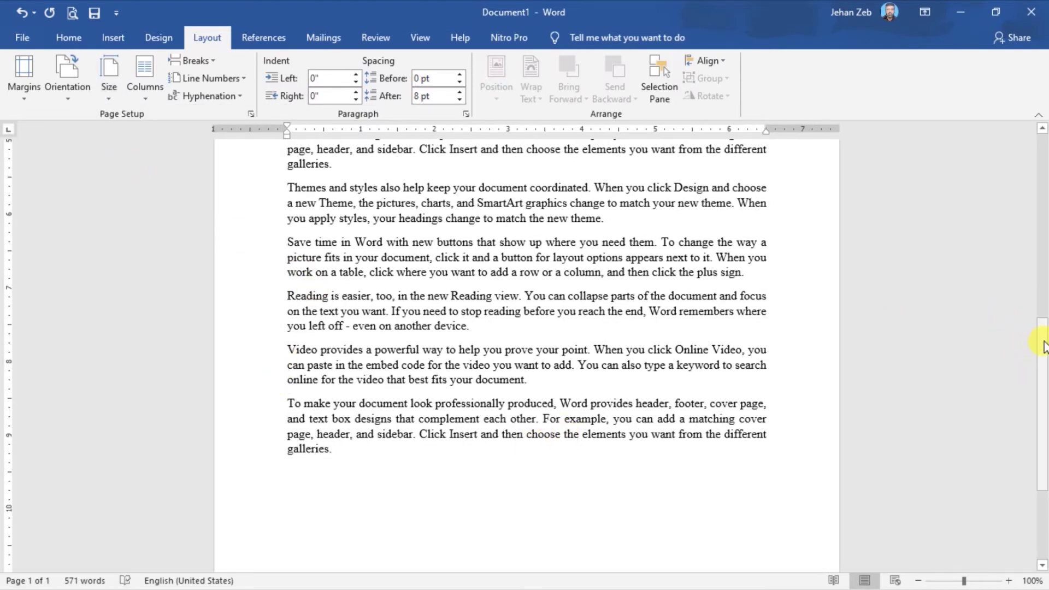
drag(1042, 350, 1044, 432)
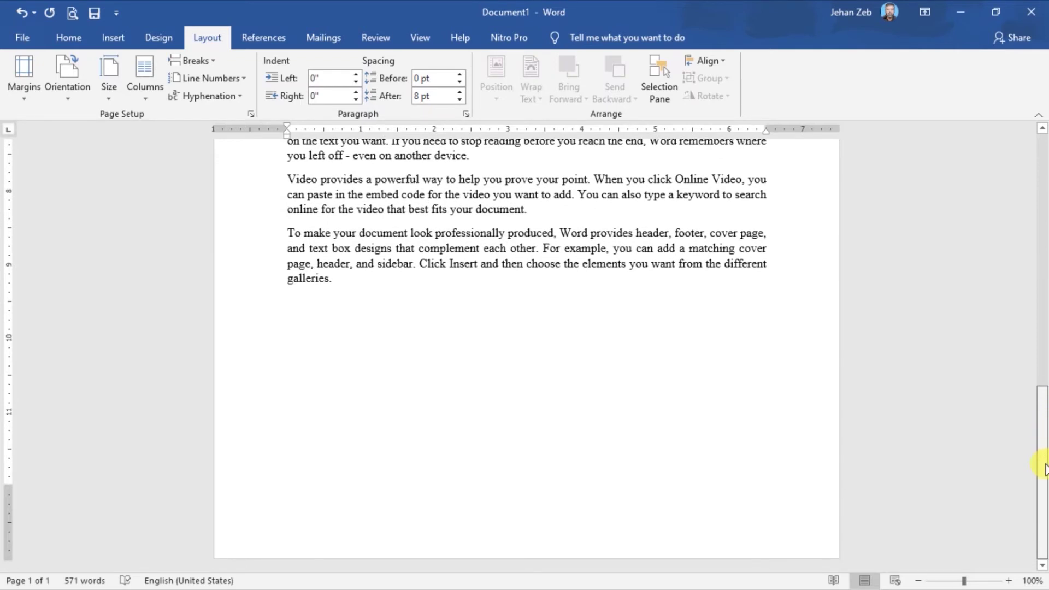
- Start a new paragraph, then scroll the paper size gallery down to More Paper Sizes
key(Return)
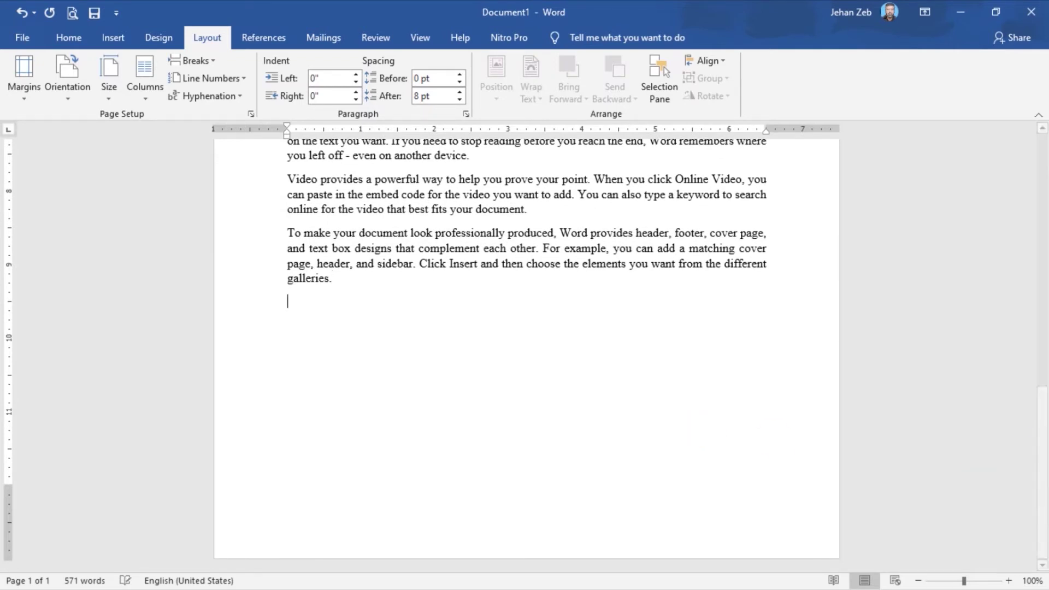
text(s)
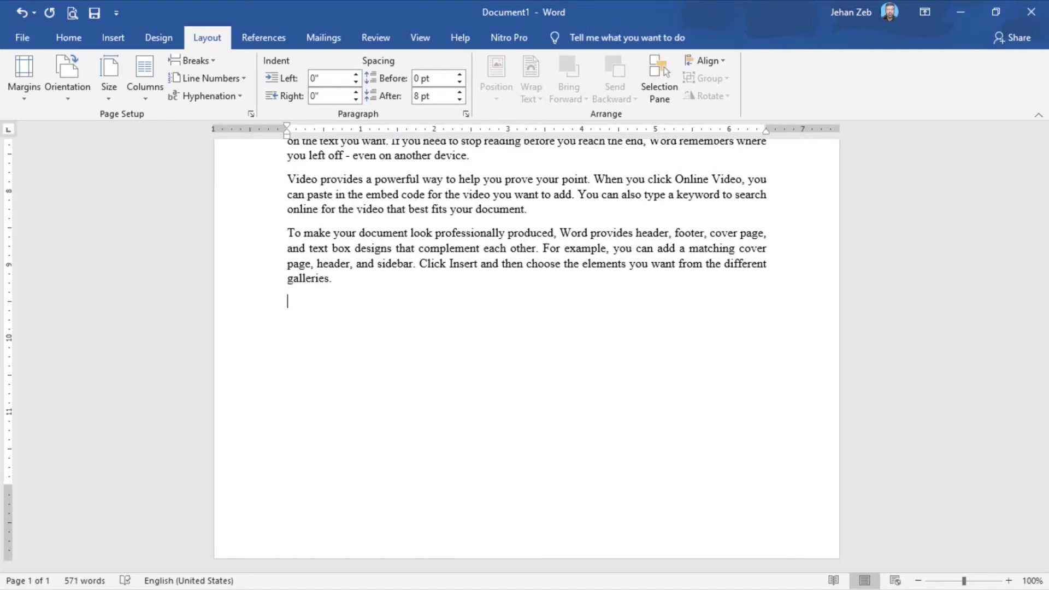
click(108, 93)
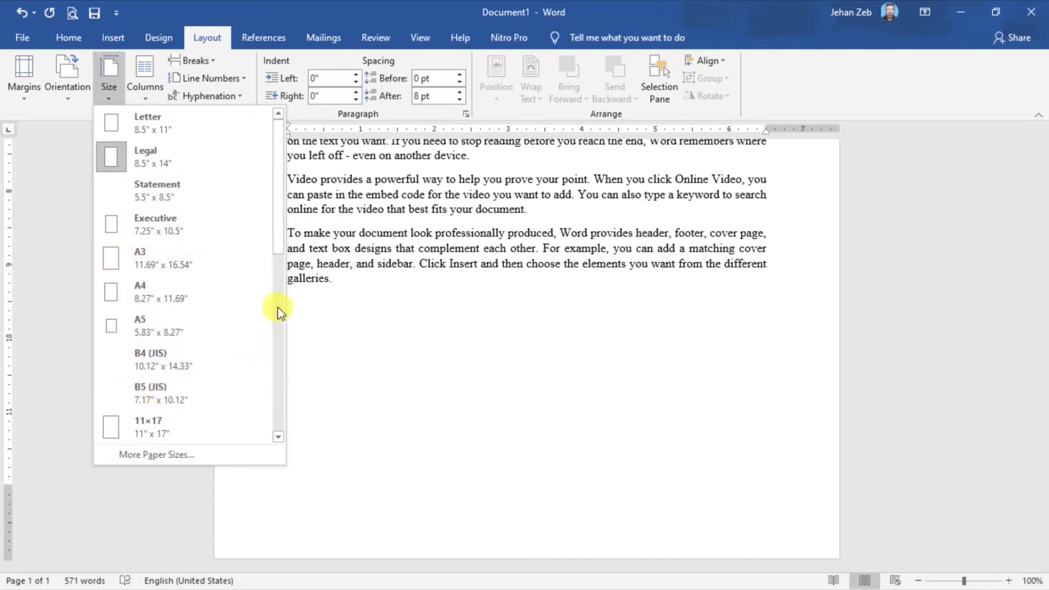
drag(280, 217, 269, 421)
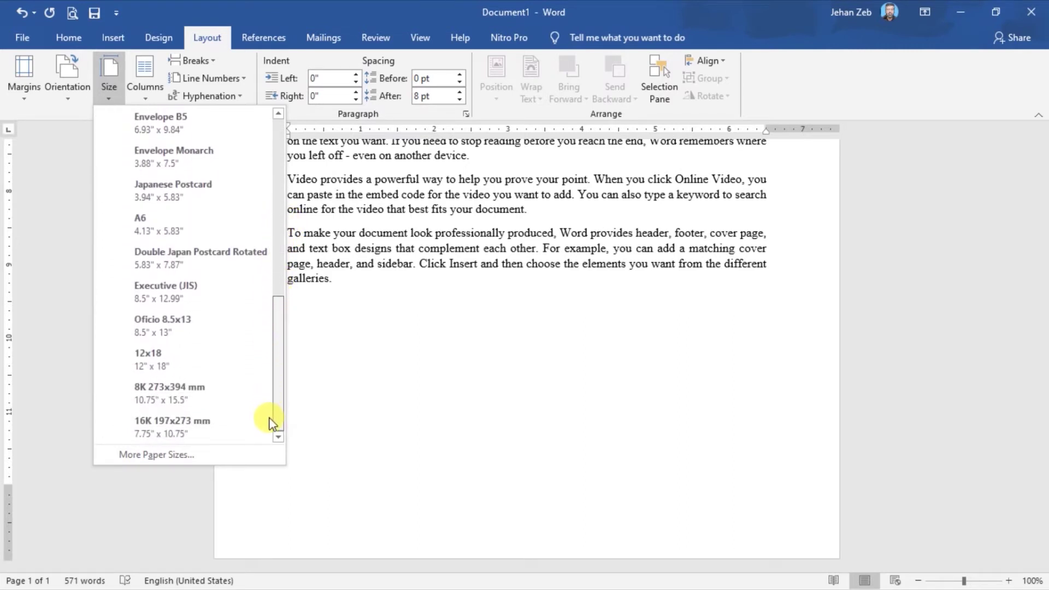
- In Page Setup's Paper tab, replace Legal with a custom 8.5" wide by 13" high page
click(165, 456)
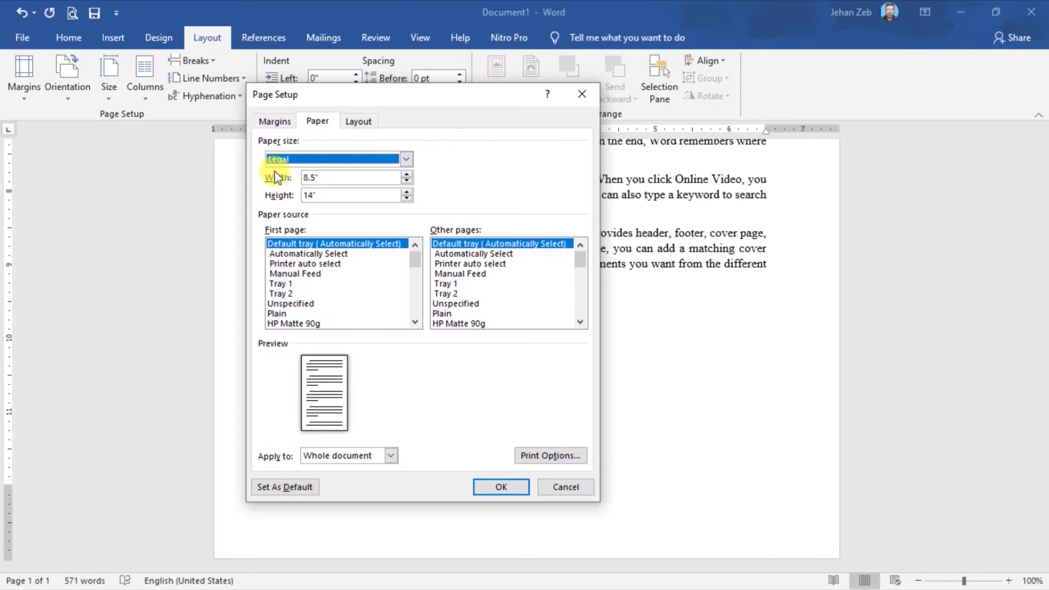
click(406, 159)
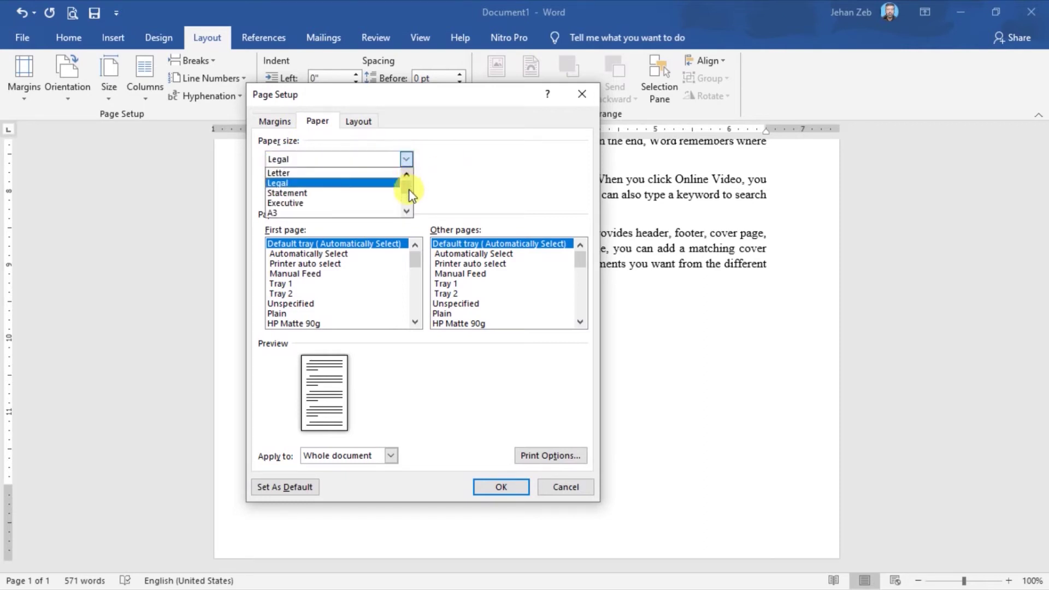
click(409, 205)
drag(409, 205, 410, 174)
click(445, 164)
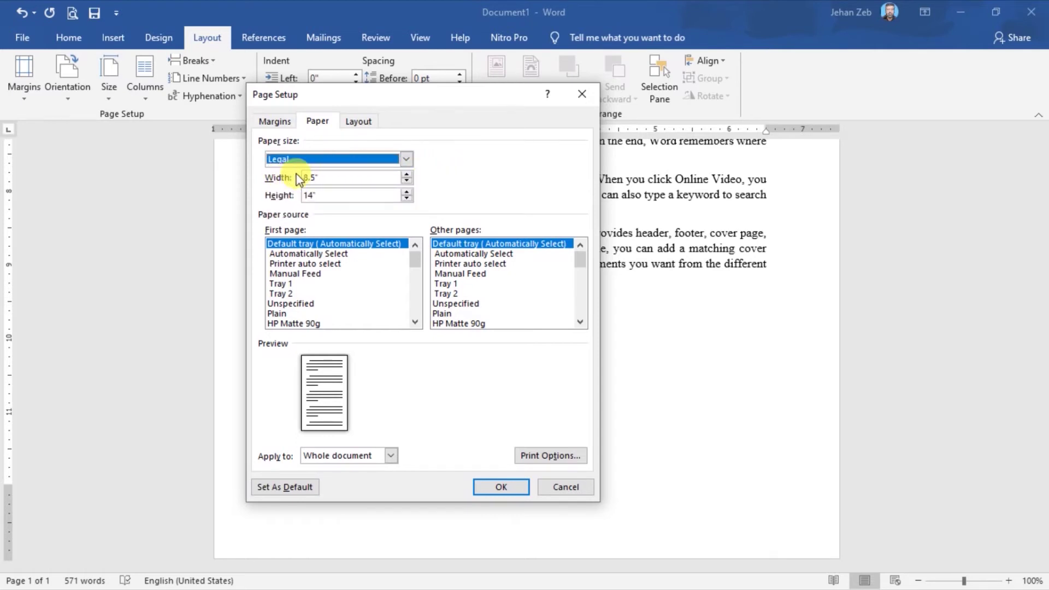
double_click(326, 178)
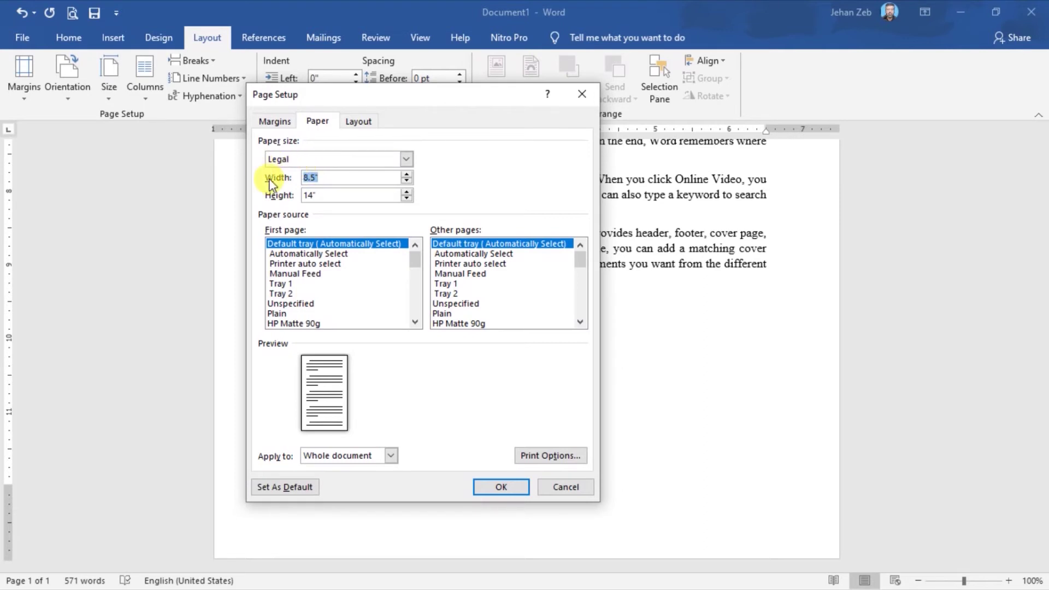
text(8)
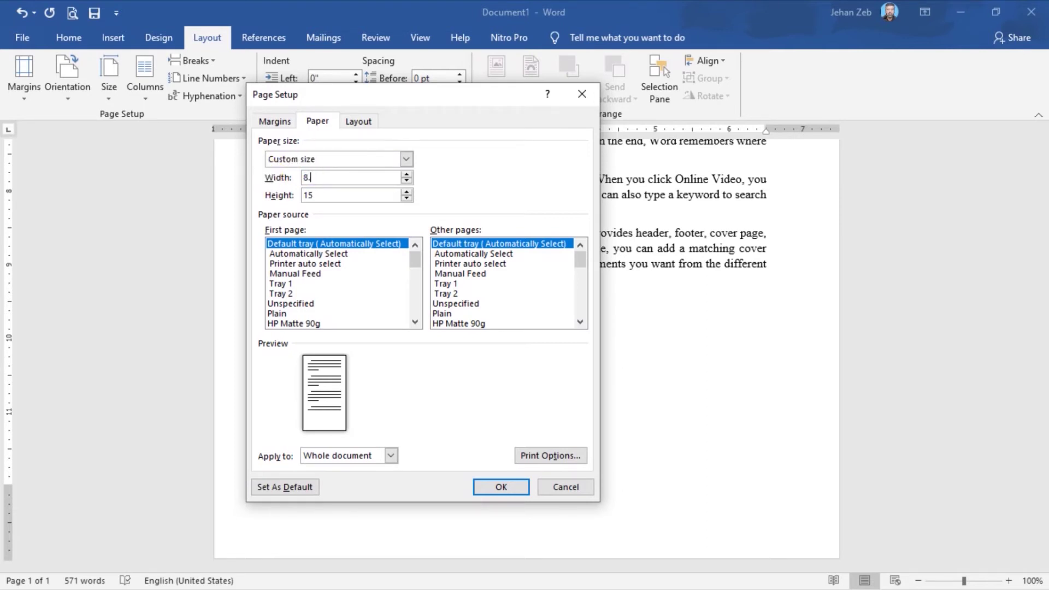
double_click(311, 196)
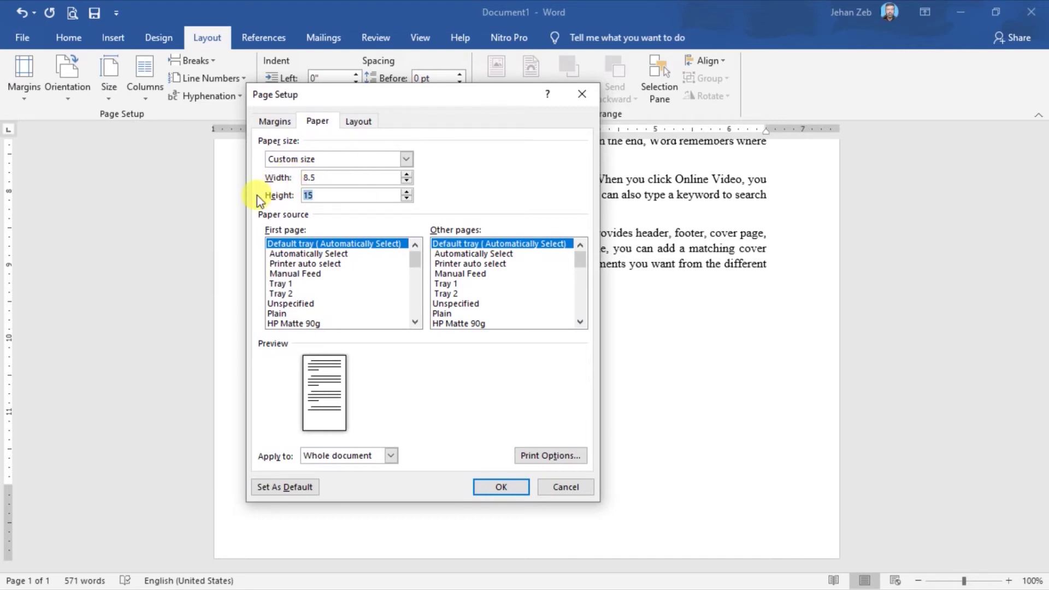
text(13)
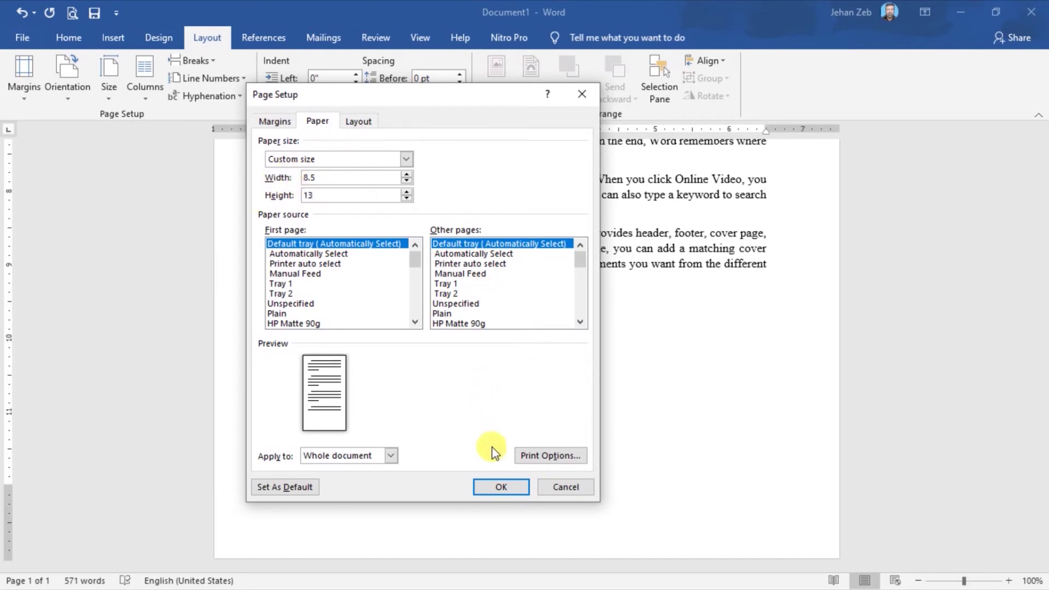
click(500, 487)
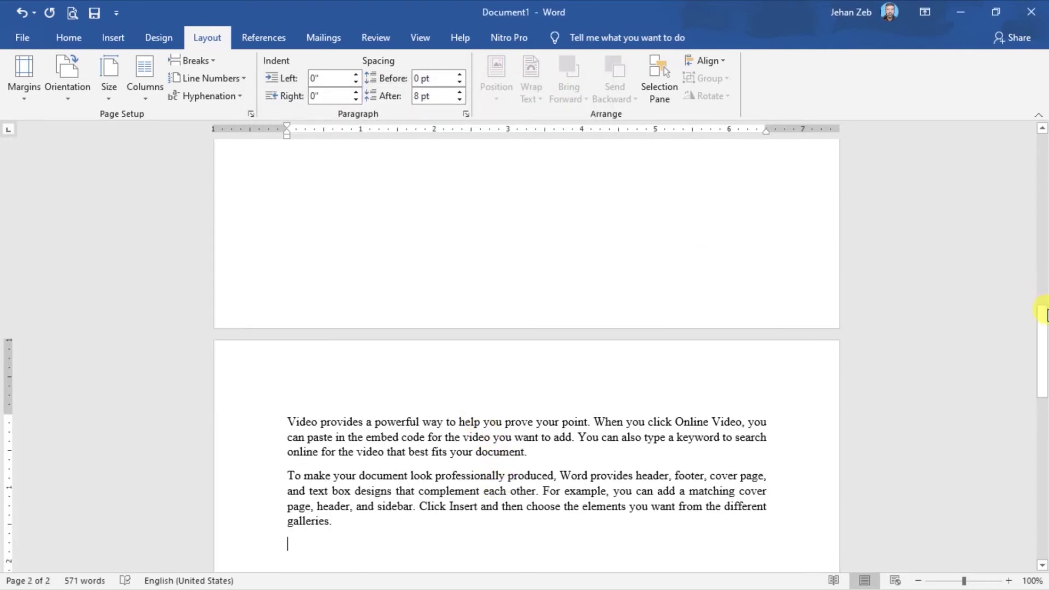
- Reopen Page Setup from Size > More Paper Sizes to confirm the 8.5" x 13" size, then close it
mouse_move(1043, 329)
mouse_down()
mouse_move(1028, 148)
mouse_move(1032, 212)
mouse_up()
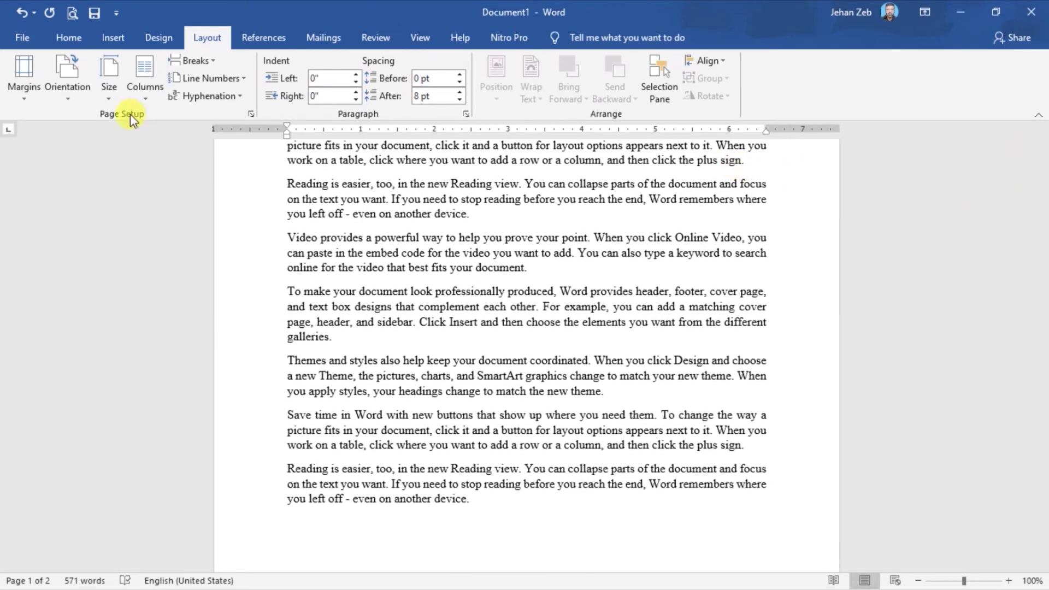
click(107, 98)
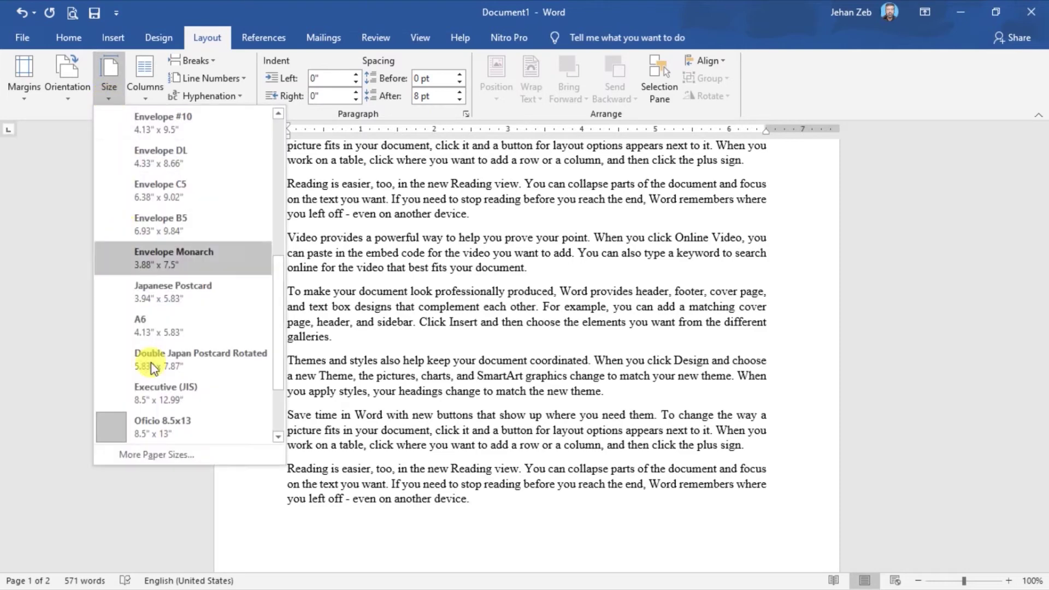
click(177, 462)
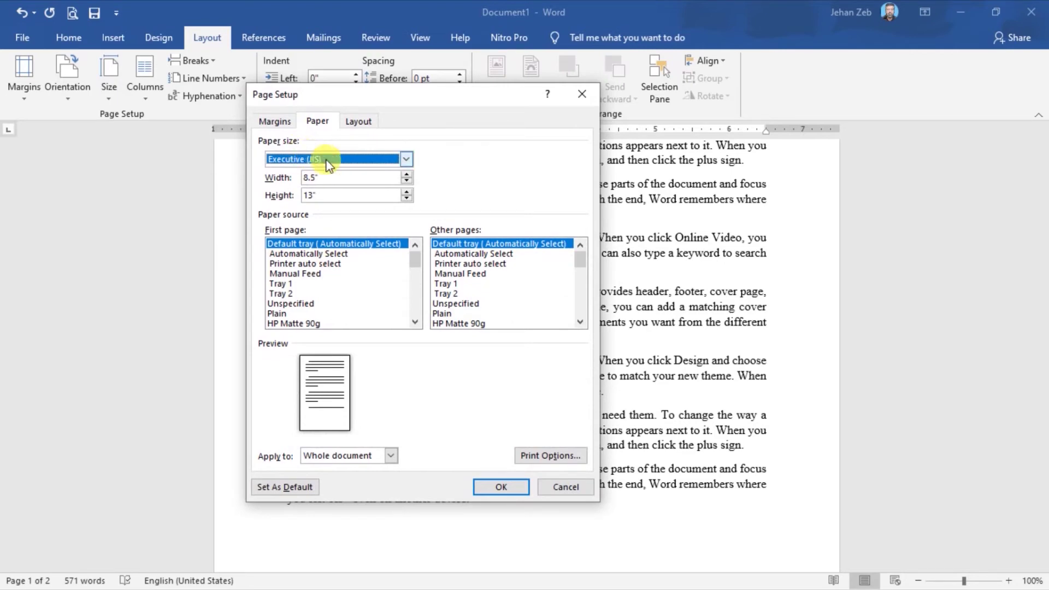
key(Return)
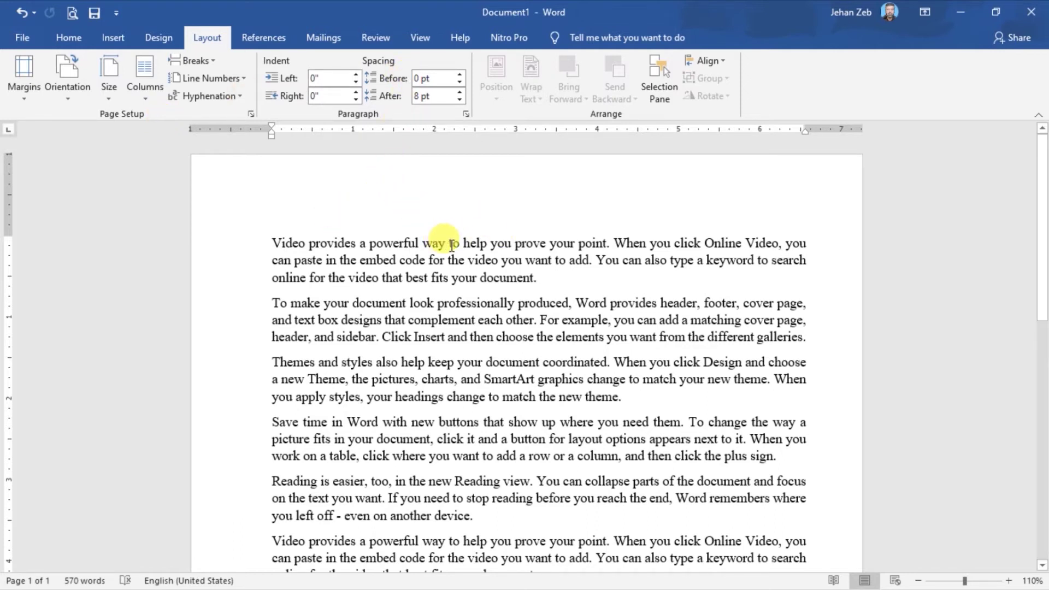
click(144, 99)
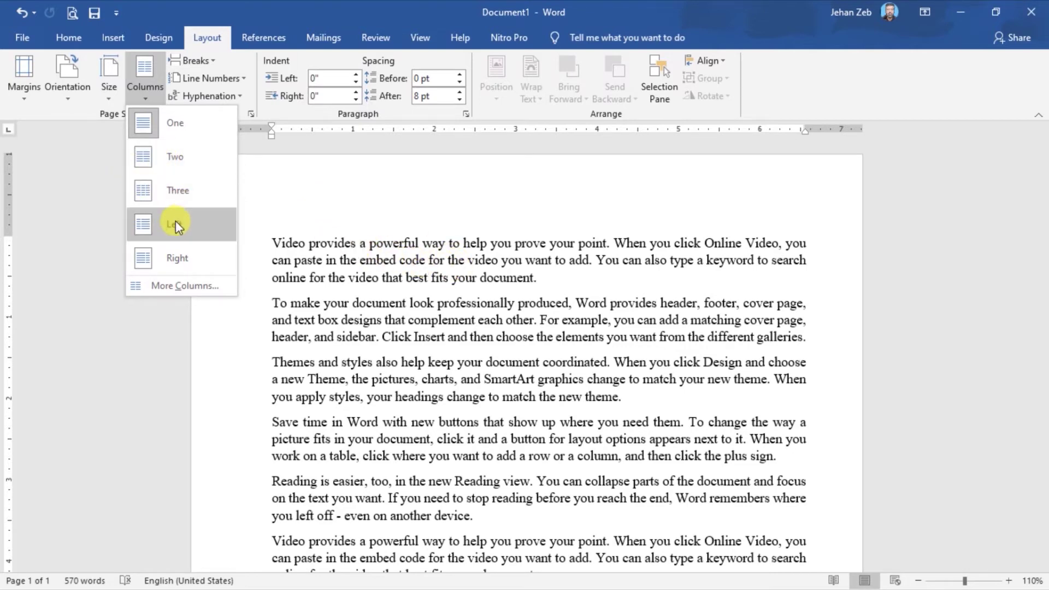
click(155, 191)
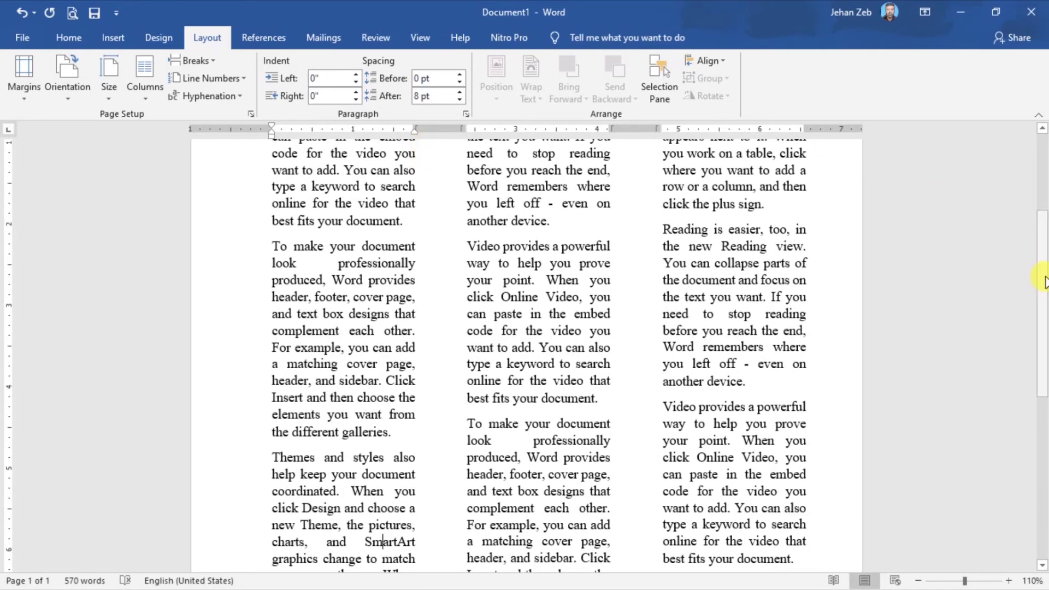
drag(1044, 282, 1038, 235)
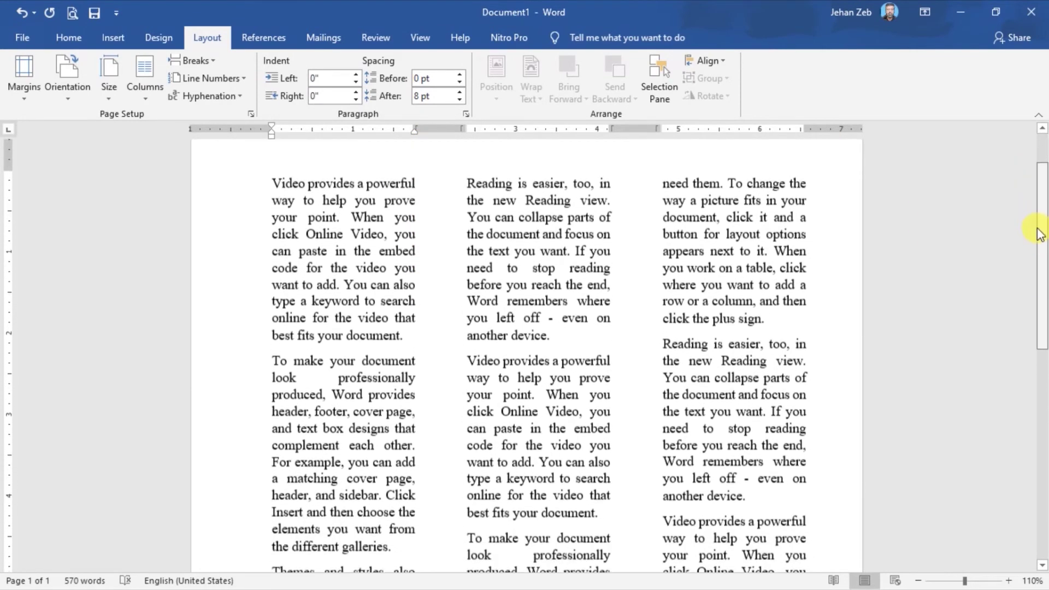
drag(1038, 235, 1035, 261)
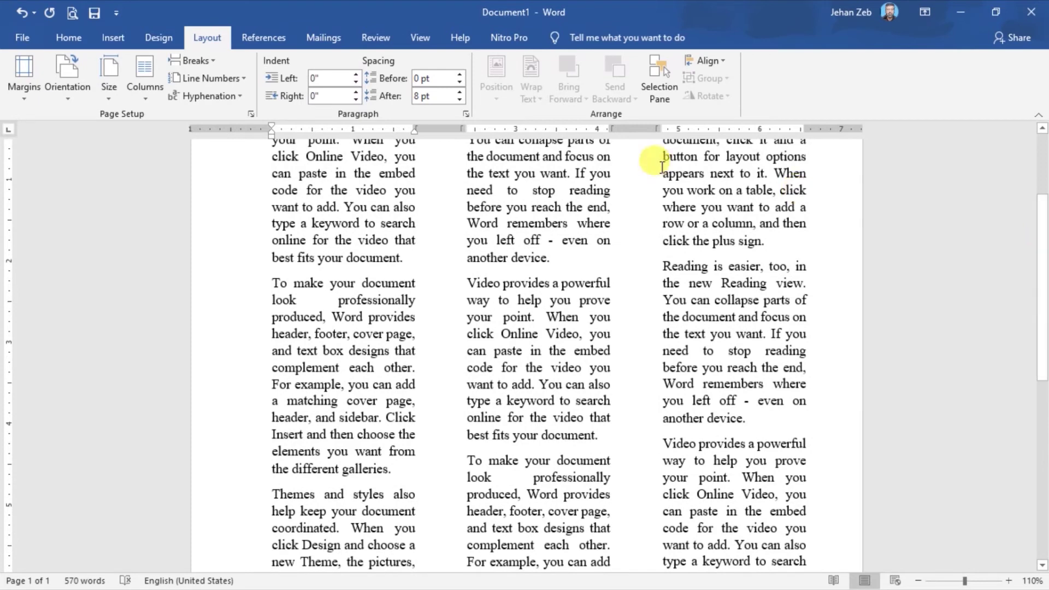
click(146, 99)
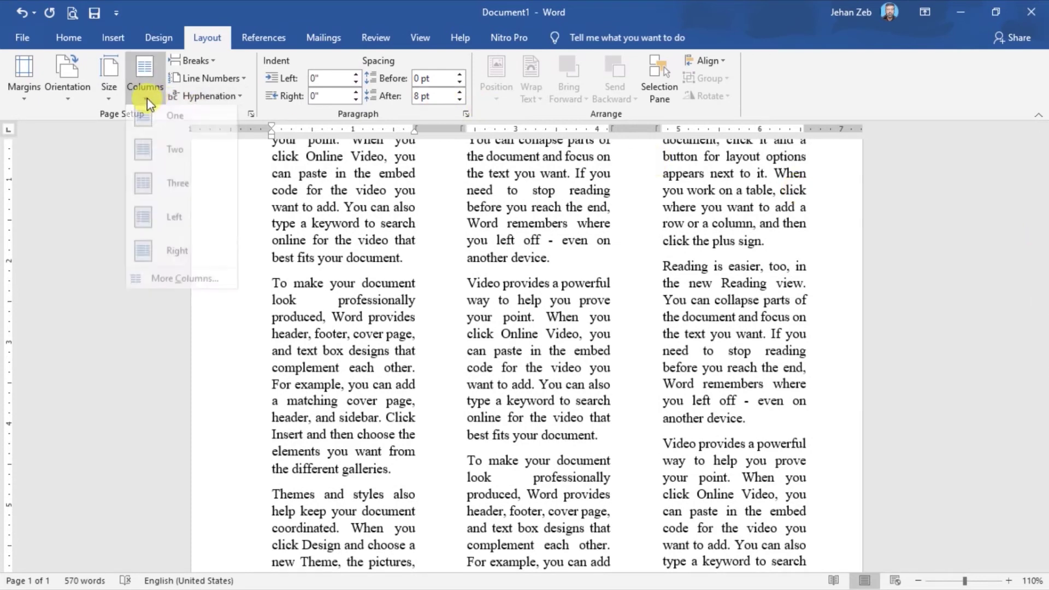
click(164, 123)
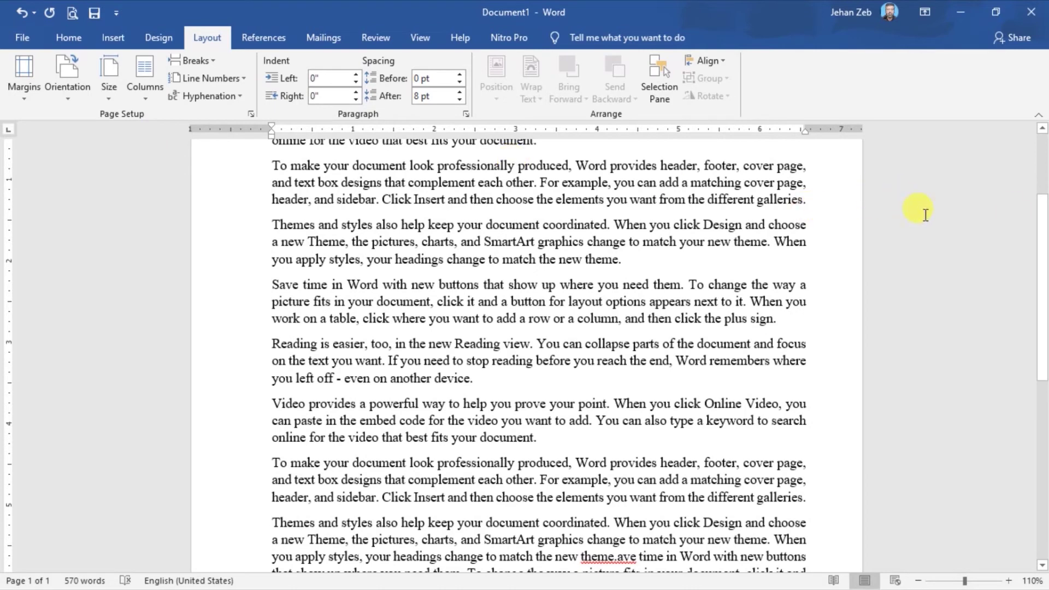
drag(1043, 229, 1041, 147)
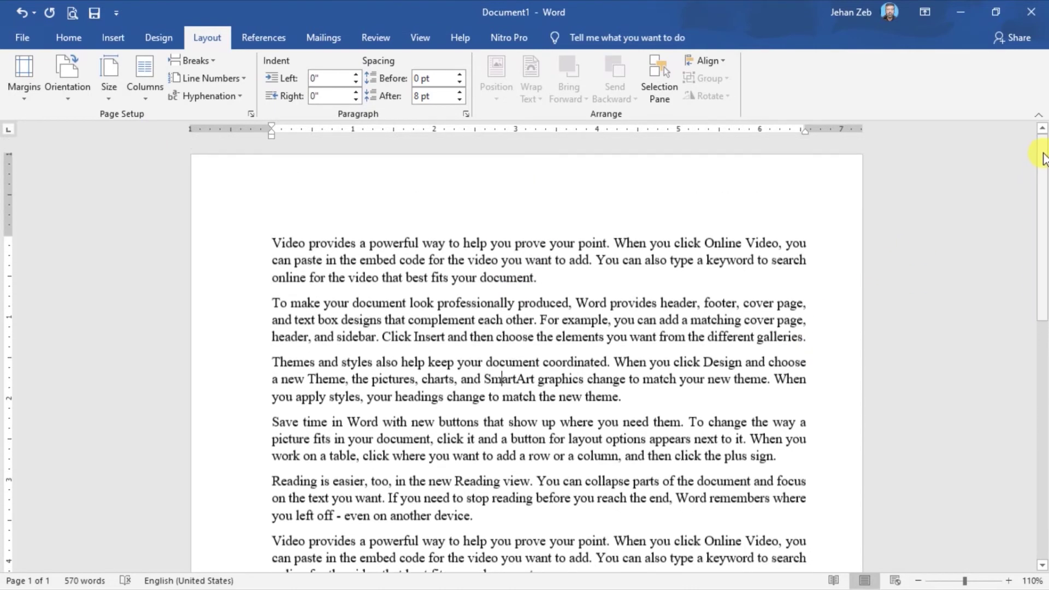
- Try the Left two-column preset, then switch to the Right preset with a wide main column
click(146, 97)
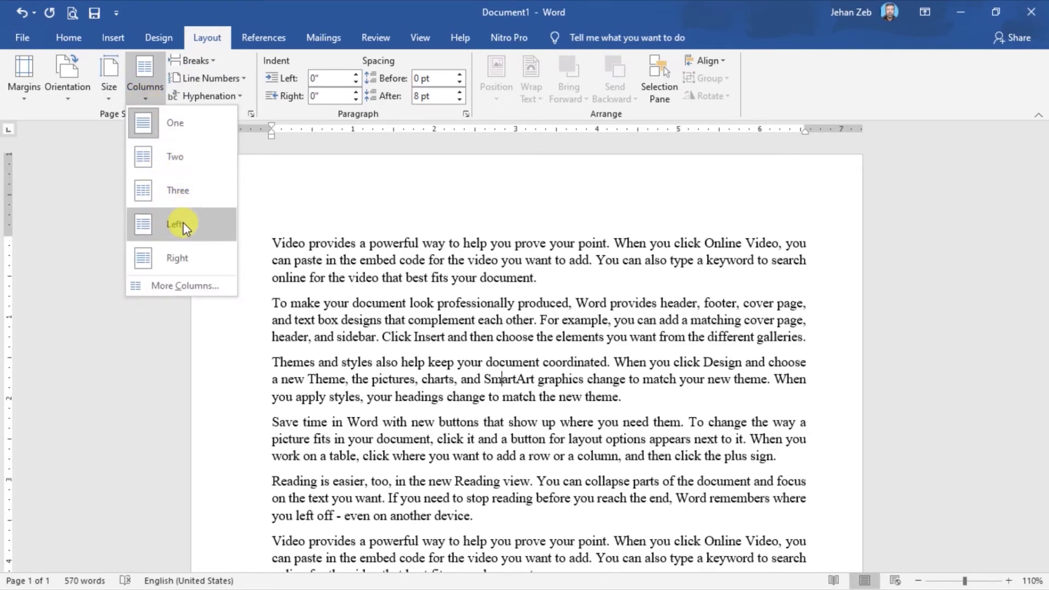
click(168, 234)
scroll(421, 293, down, 3)
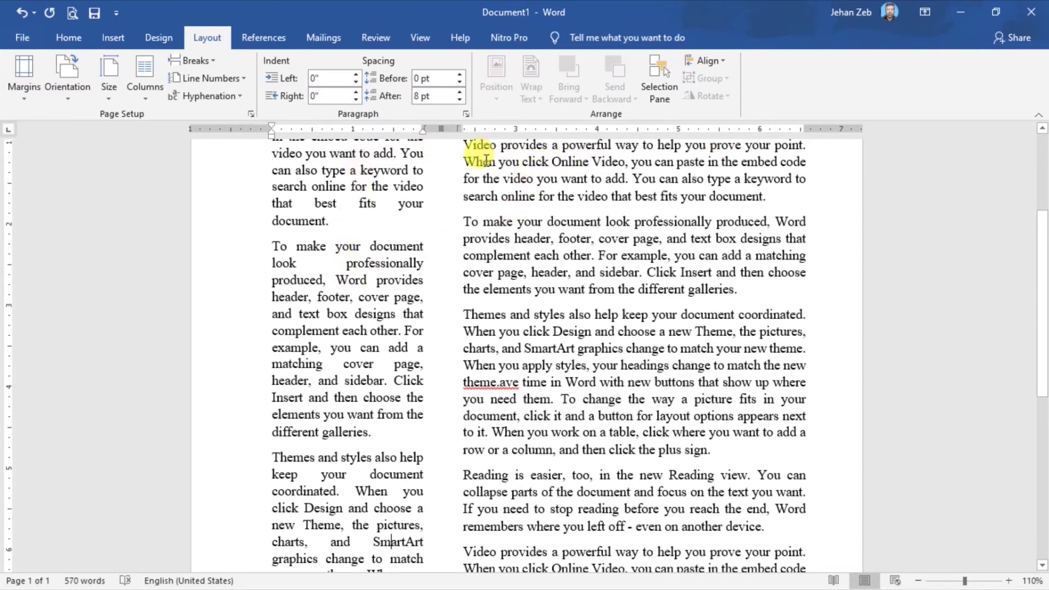
click(144, 101)
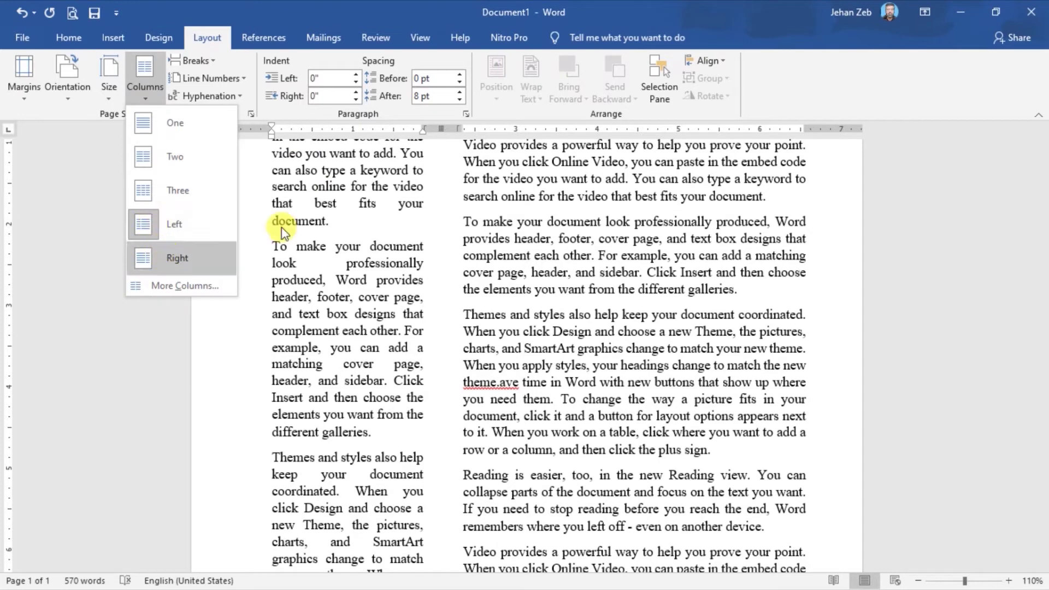
click(176, 267)
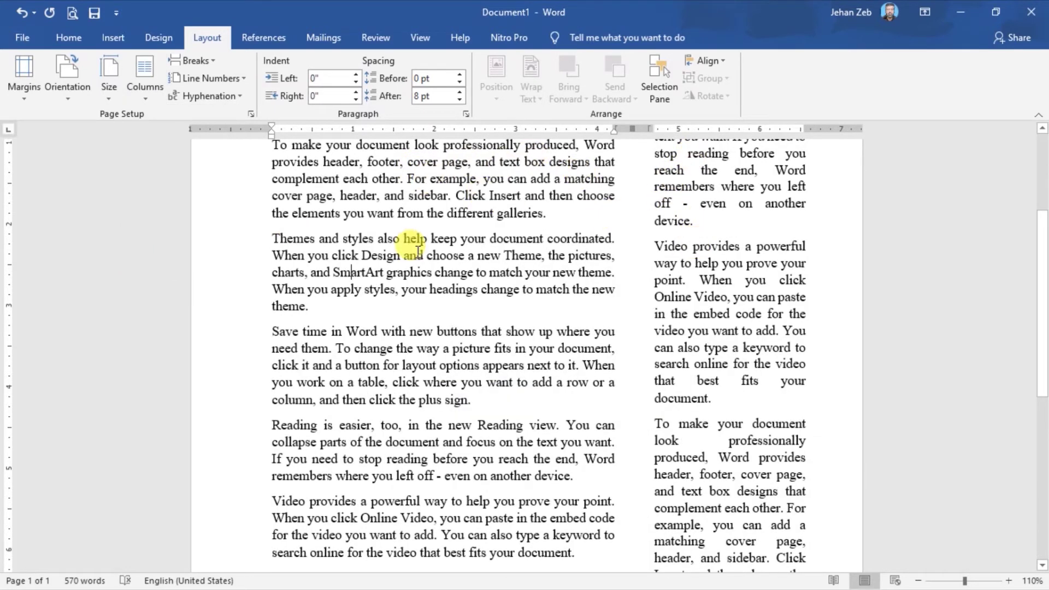
click(145, 98)
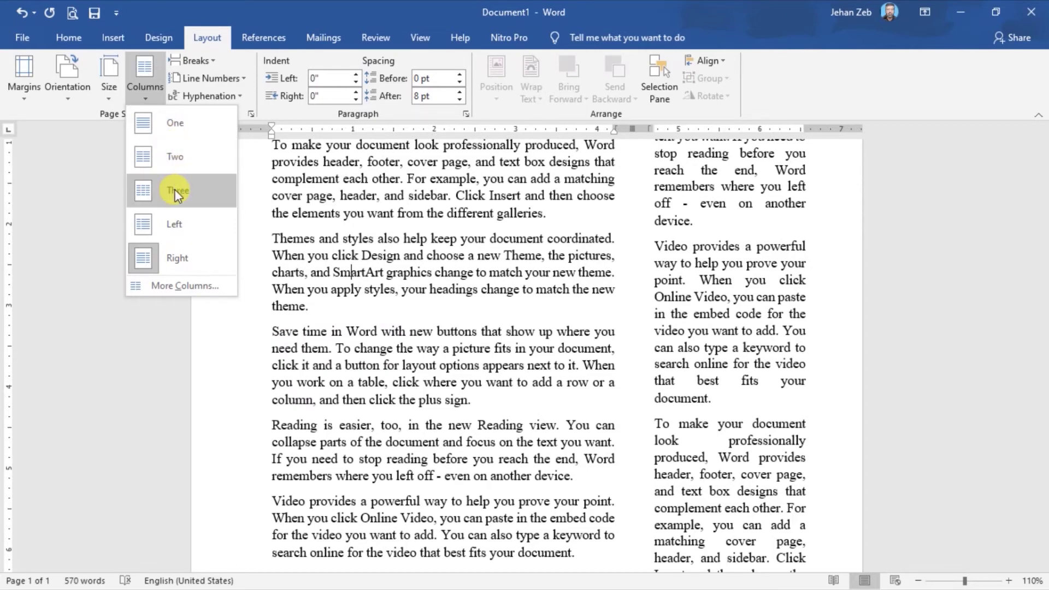
- Set Number of columns to 4 in the Columns dialog and apply it
click(161, 286)
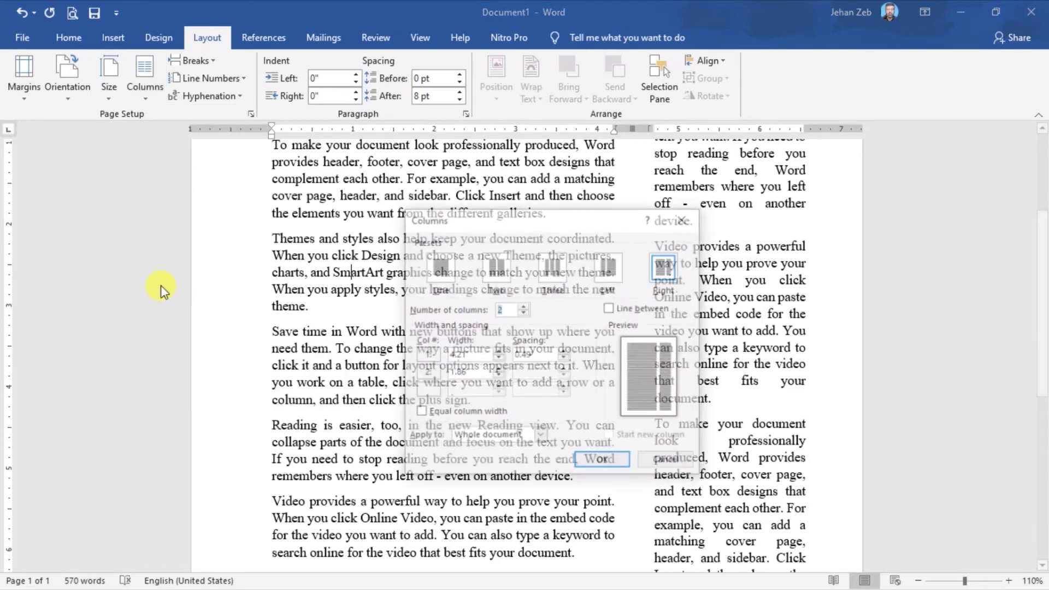
drag(488, 227, 425, 261)
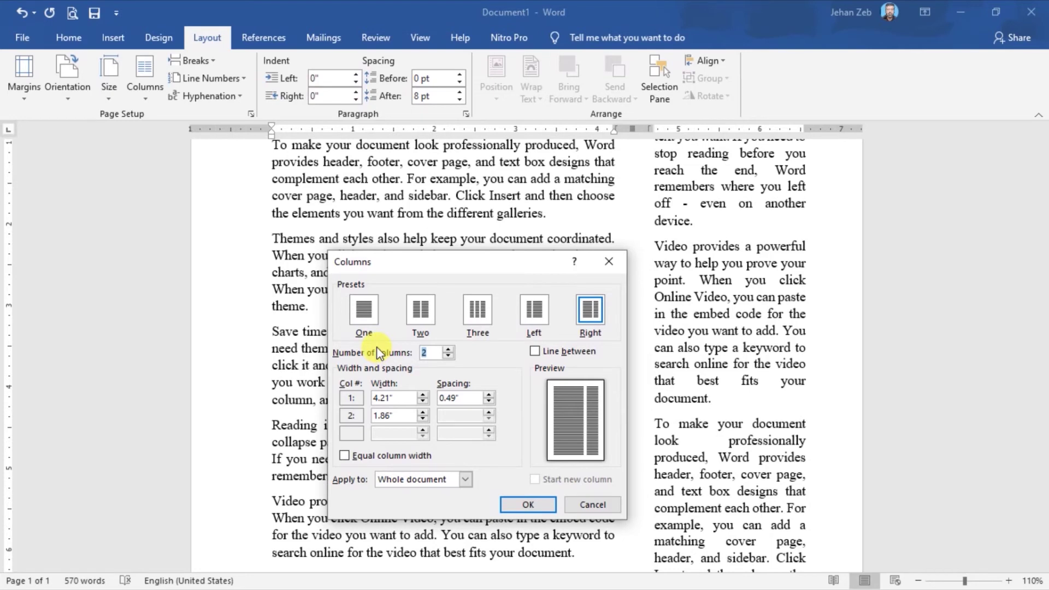
text(4)
click(528, 505)
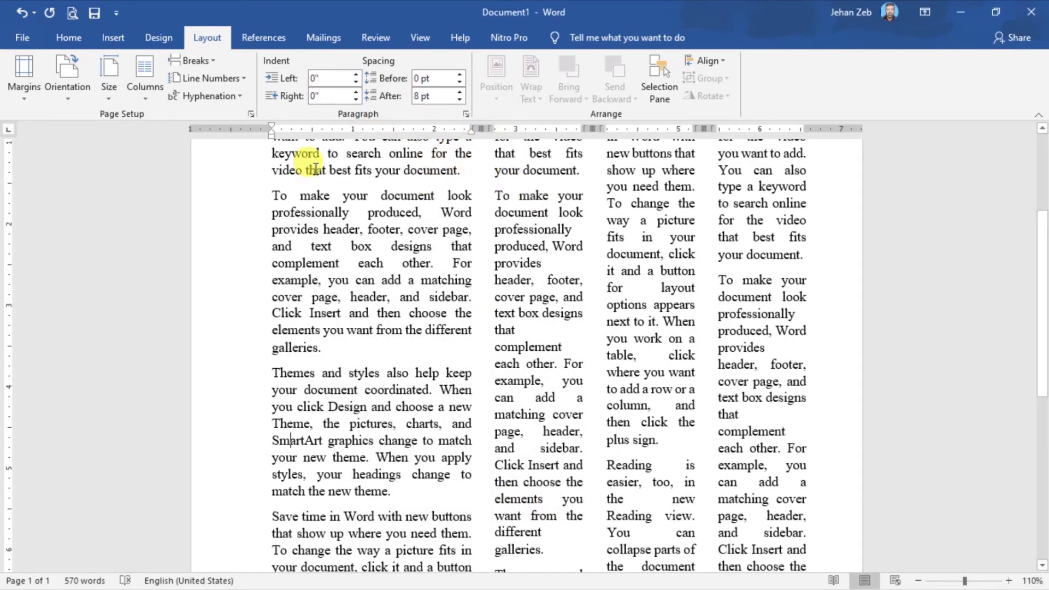
- Apply the Three column preset with Line between checked
click(144, 102)
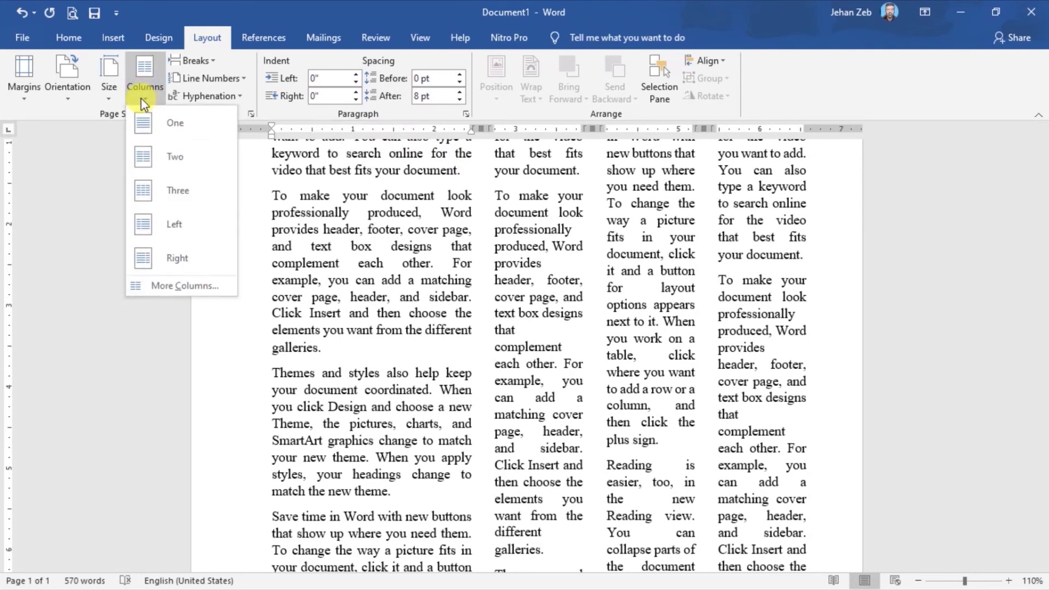
click(179, 286)
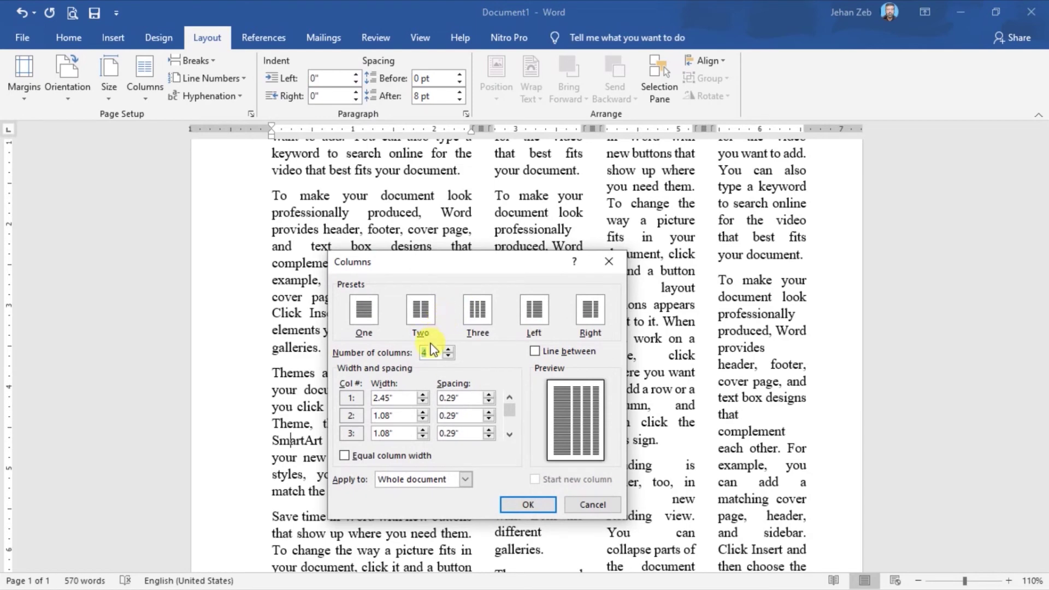
click(477, 312)
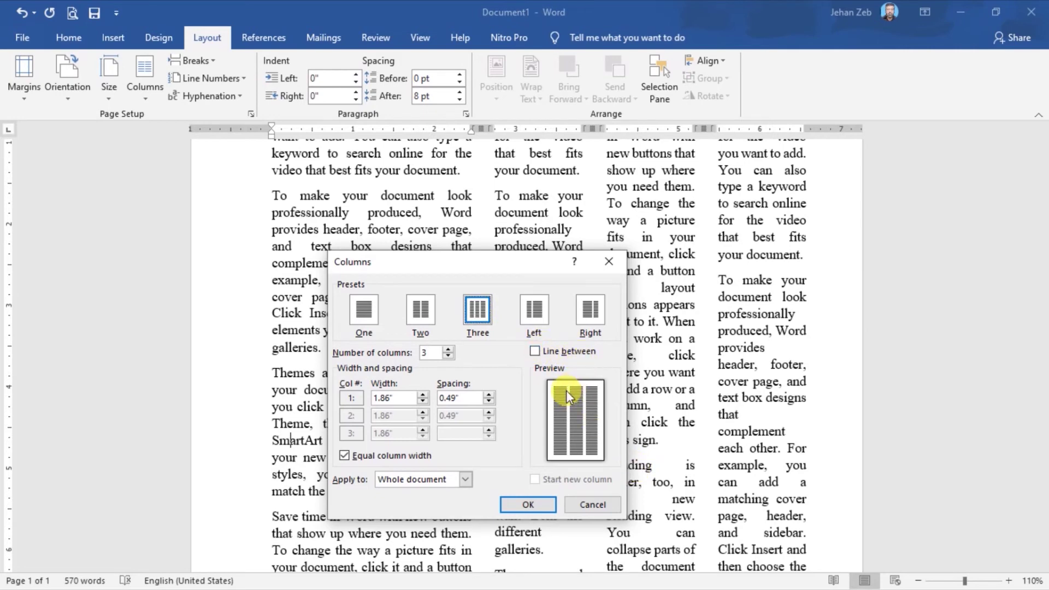
click(535, 350)
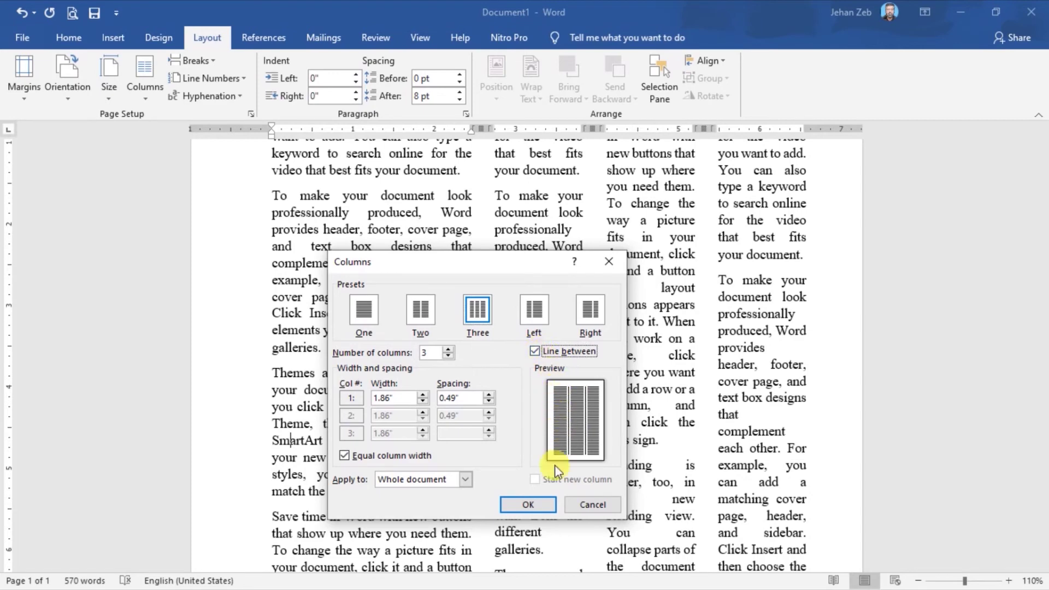
click(529, 505)
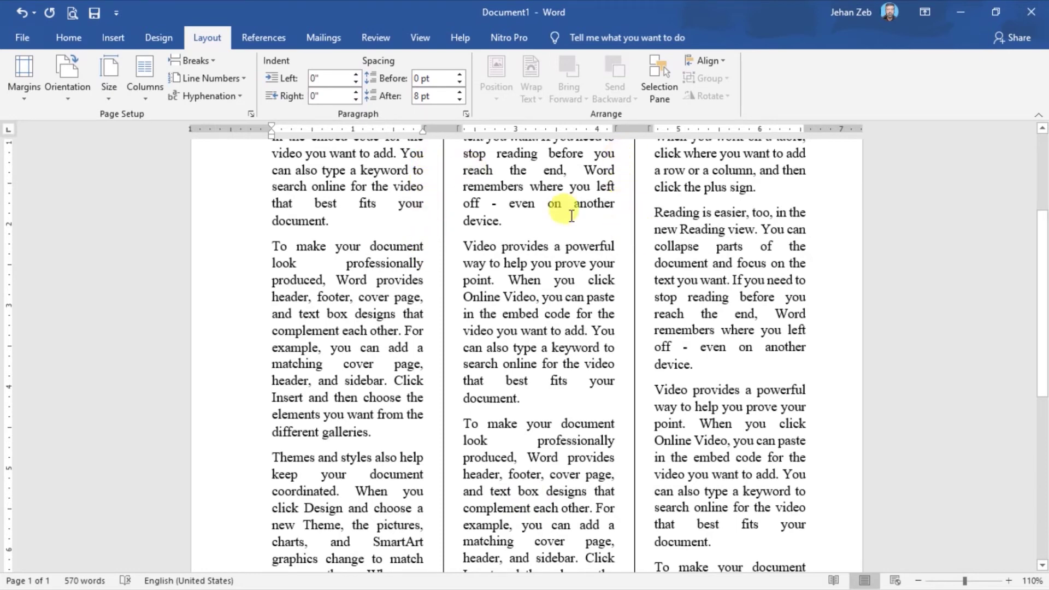
- Uncheck Equal column width, widen column 1 to 2.5" and reduce its spacing to 0.2"
click(144, 98)
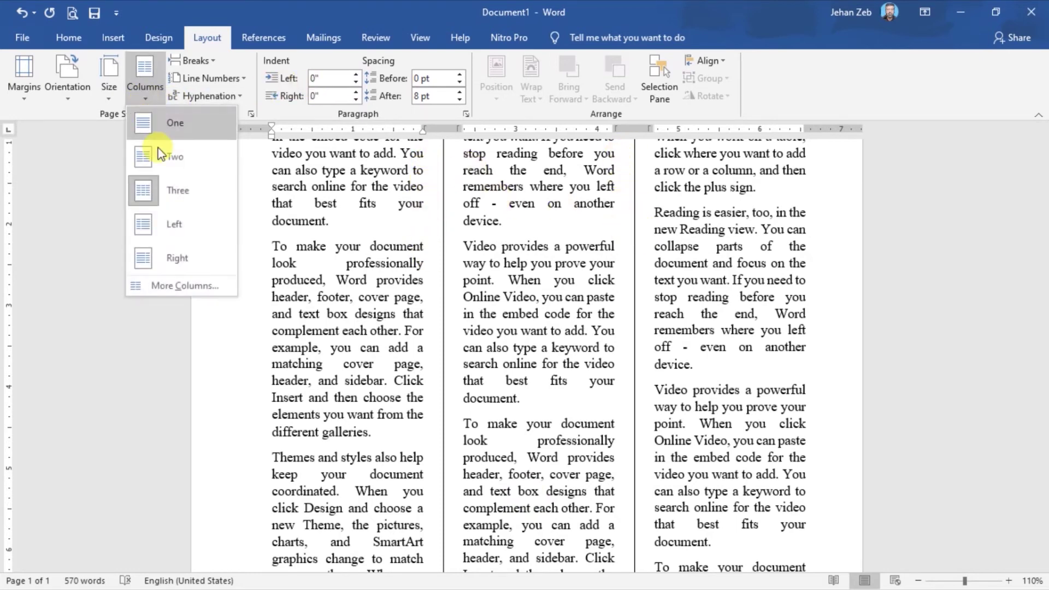
click(183, 286)
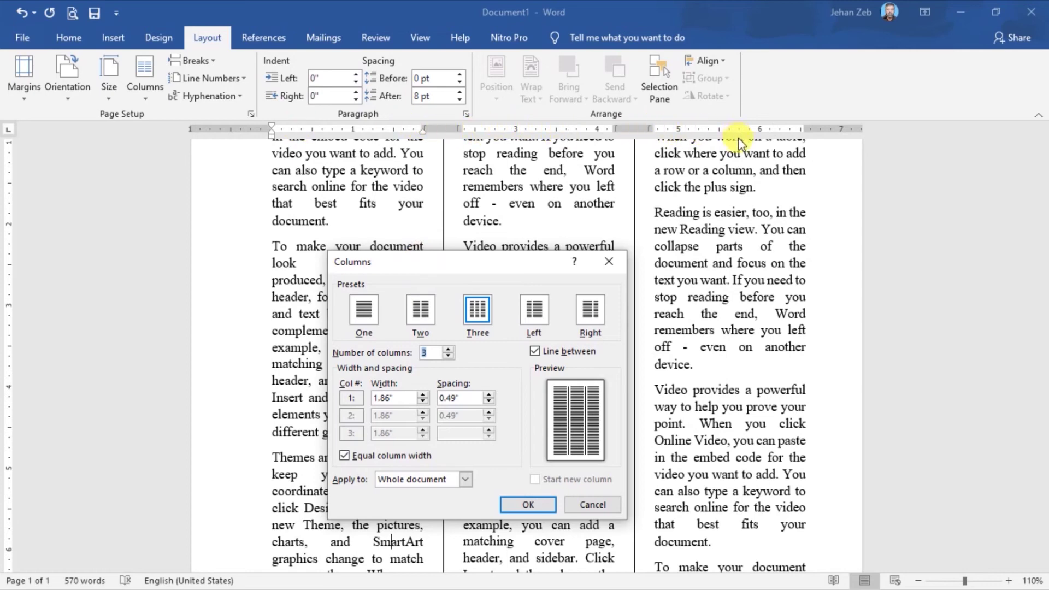
click(343, 456)
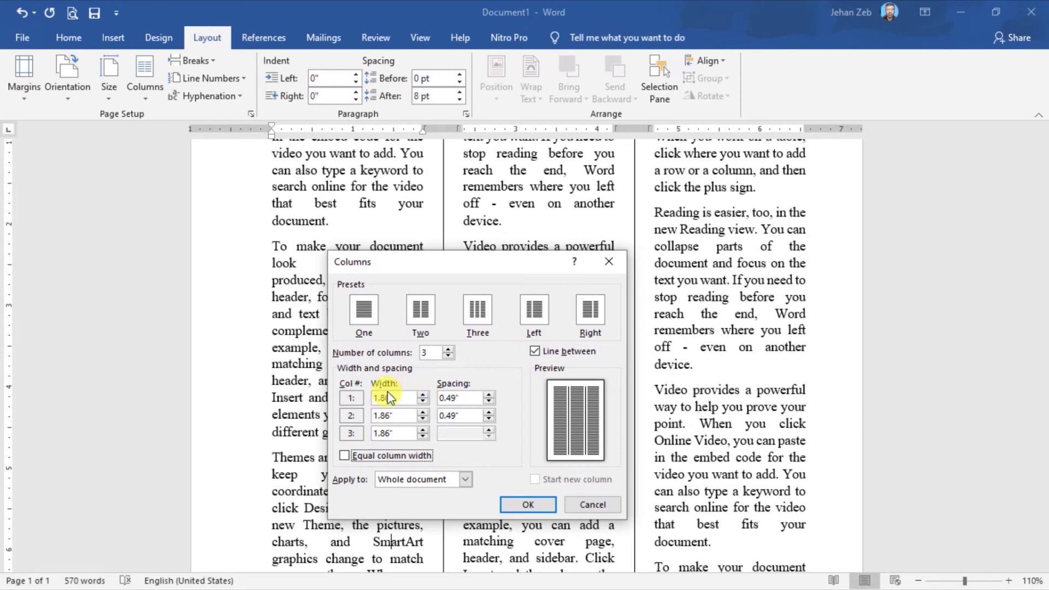
click(423, 394)
click(423, 393)
click(422, 394)
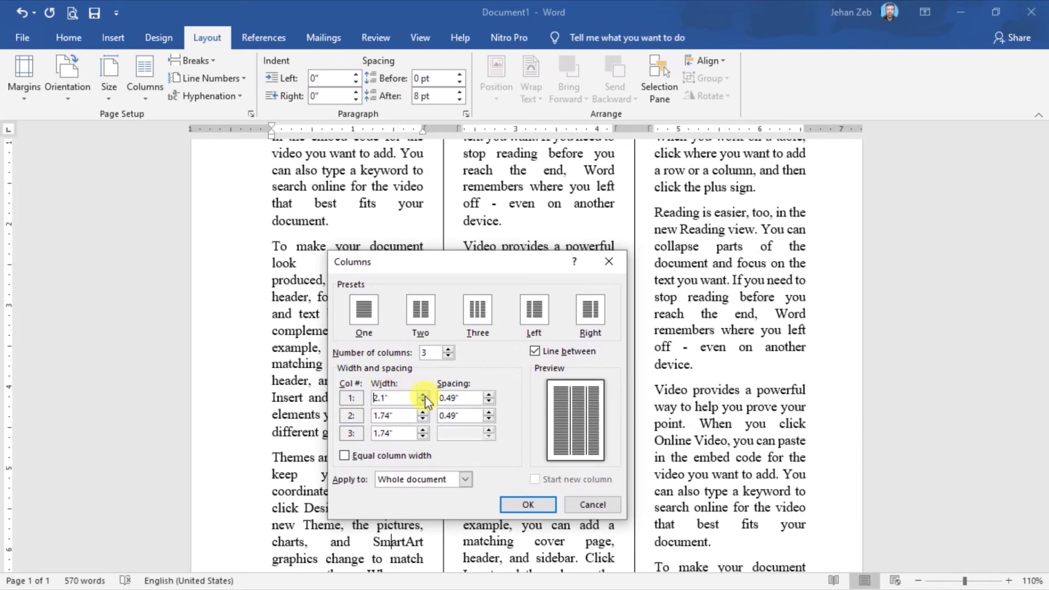
click(422, 393)
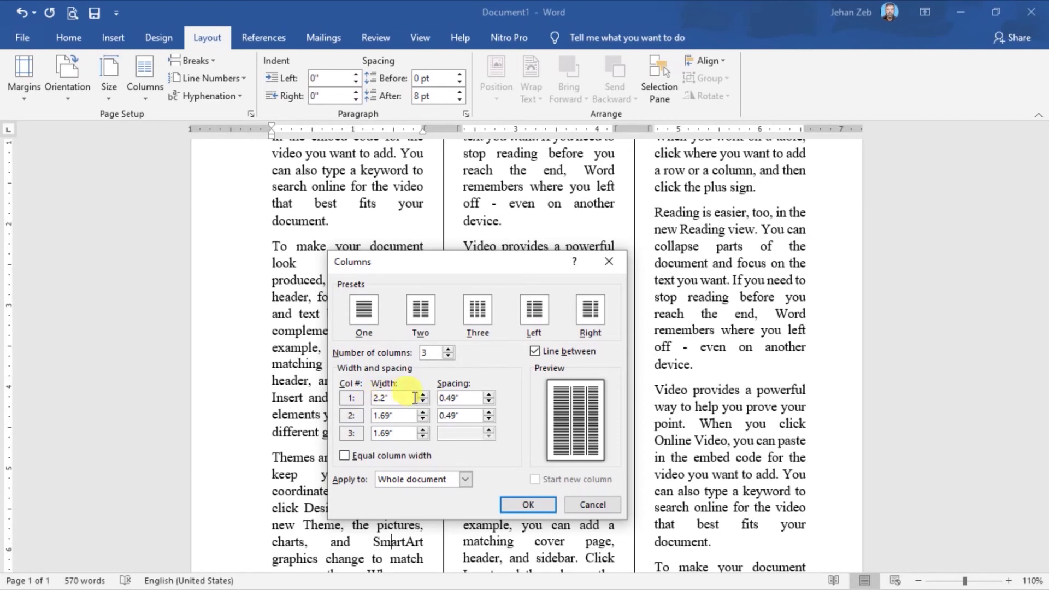
click(423, 396)
click(424, 396)
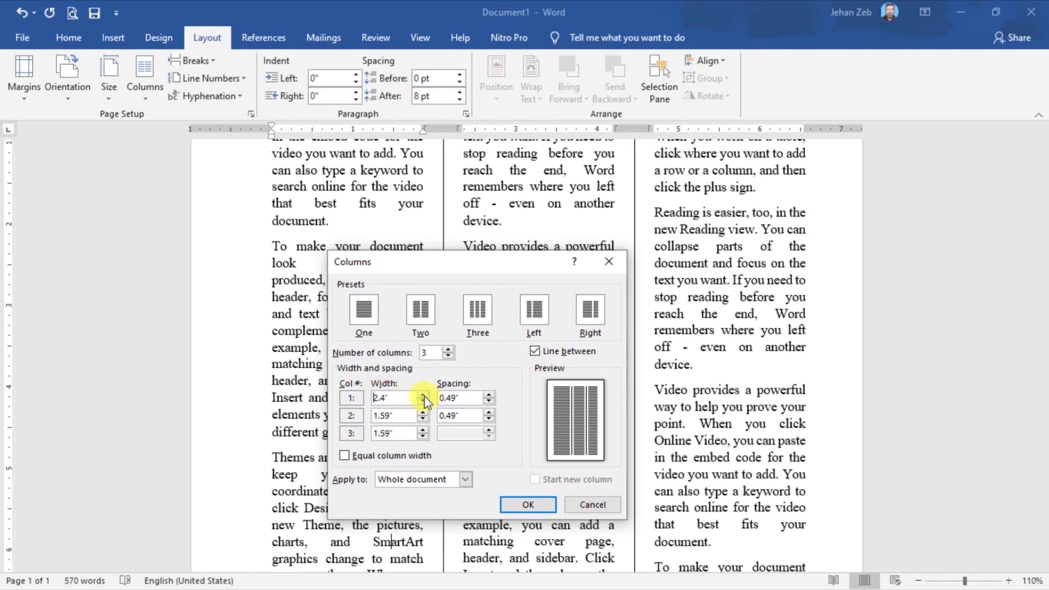
click(424, 396)
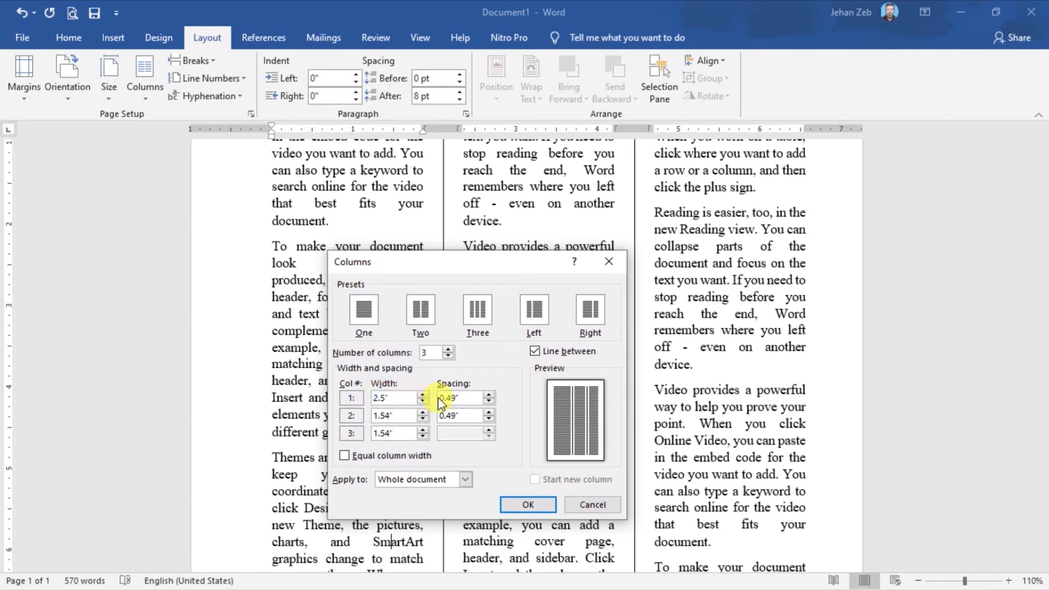
click(490, 401)
click(490, 401)
click(490, 402)
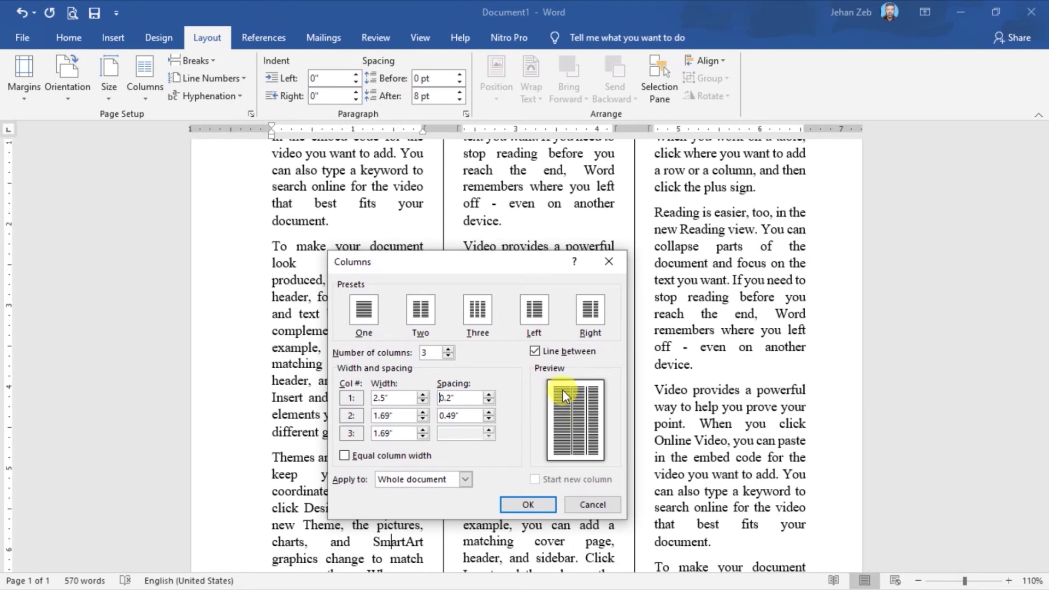
click(533, 503)
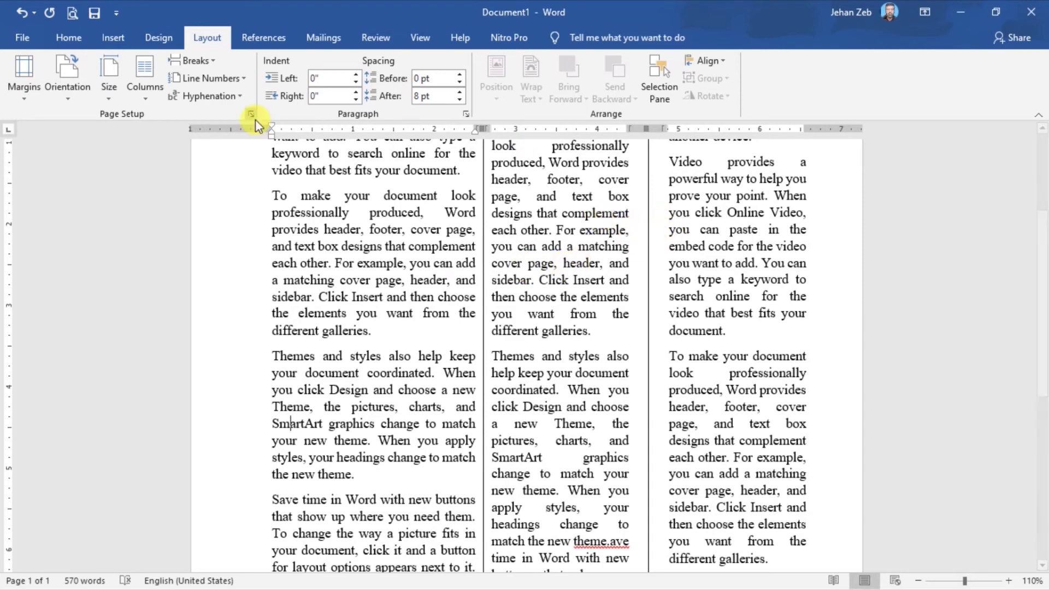
- Re-check Equal column width in More Columns so all three columns are 2.05" wide
click(153, 99)
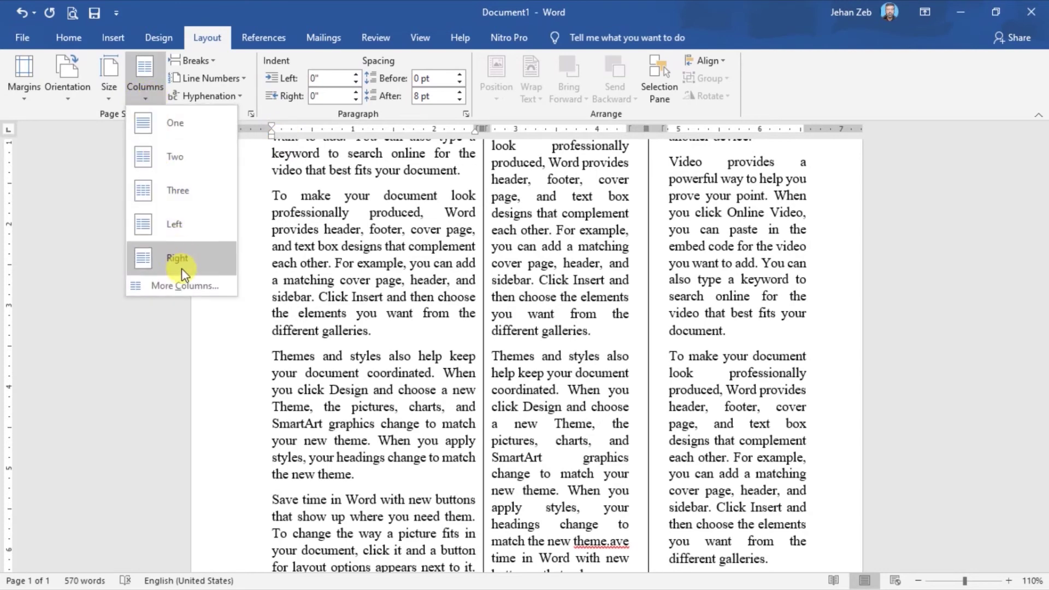
click(183, 286)
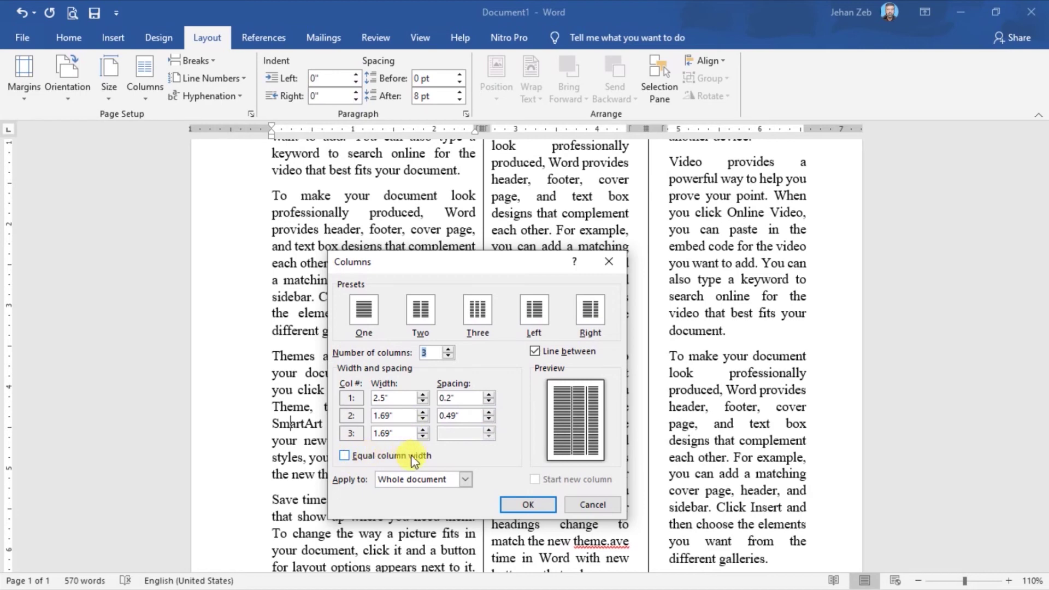
click(344, 456)
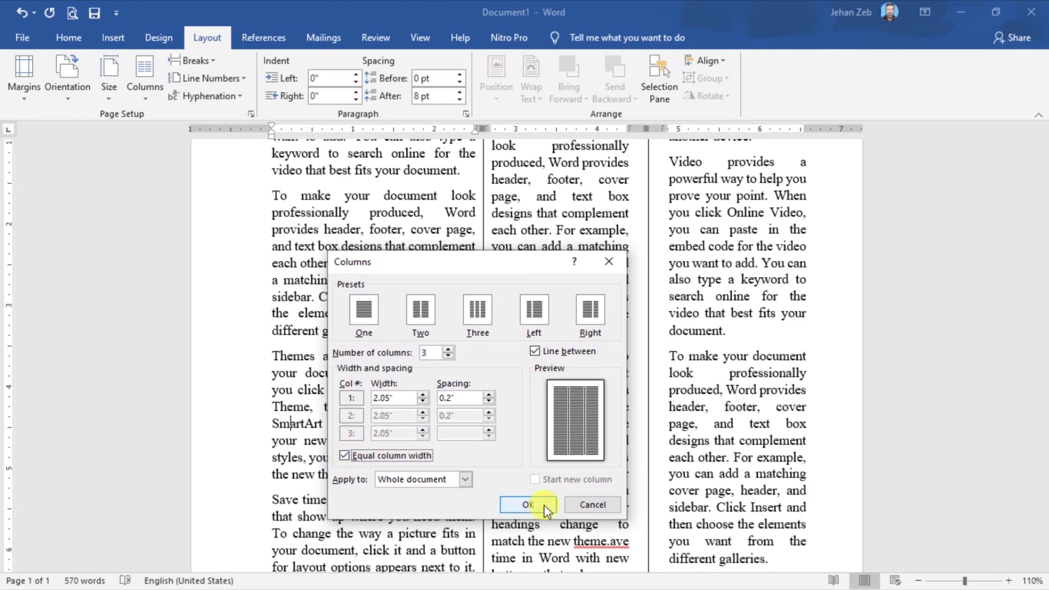
click(528, 505)
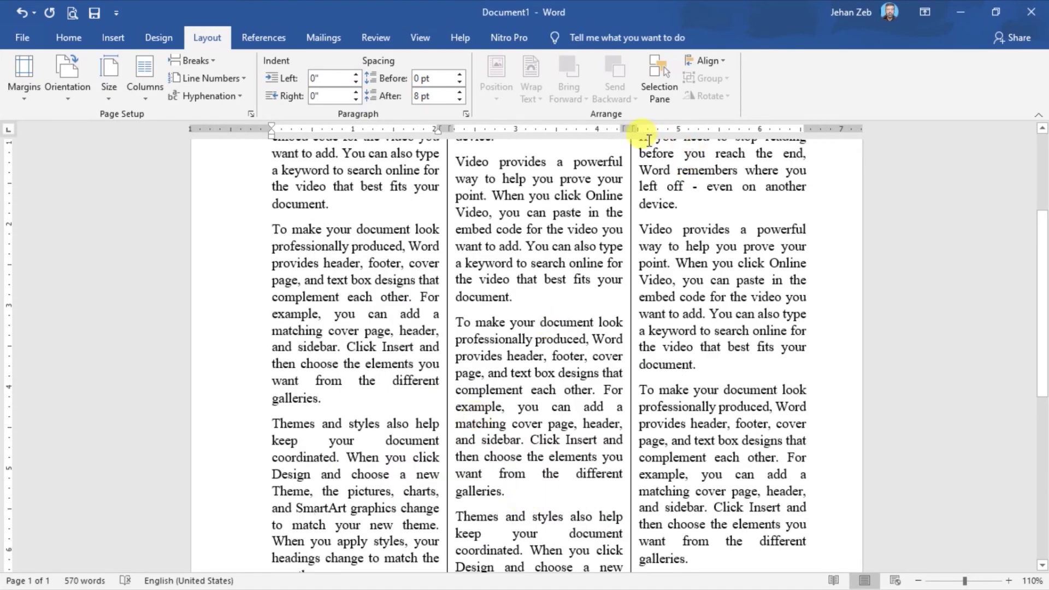
- Drag the ruler's column markers to widen the gaps, undoing the last resize with Ctrl+Z
mouse_move(624, 127)
mouse_down()
mouse_move(600, 128)
mouse_move(626, 128)
mouse_up()
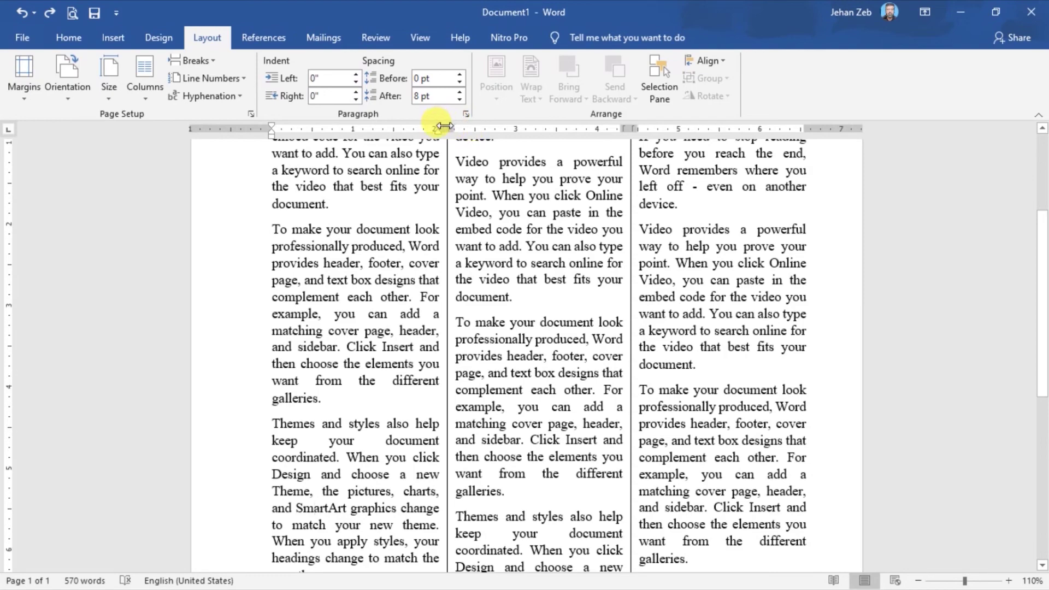
drag(437, 126, 407, 122)
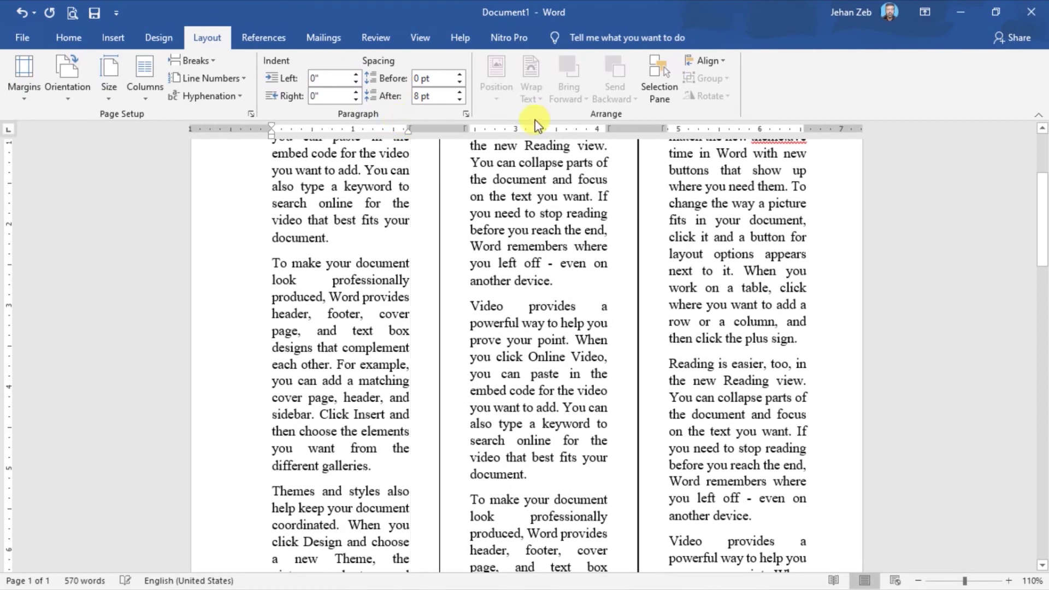
drag(608, 128, 598, 129)
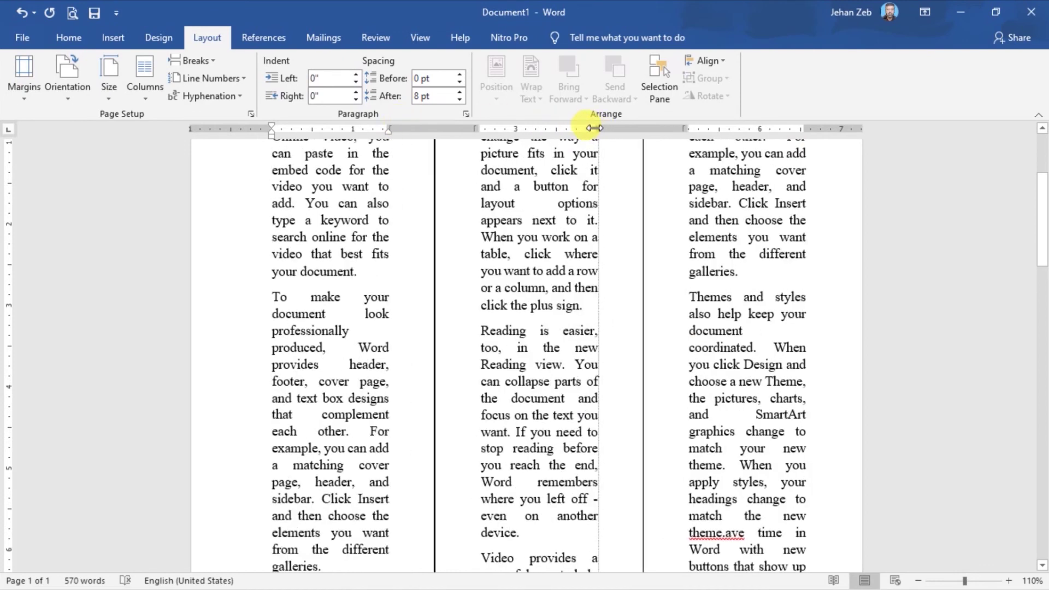
key(ctrl+z)
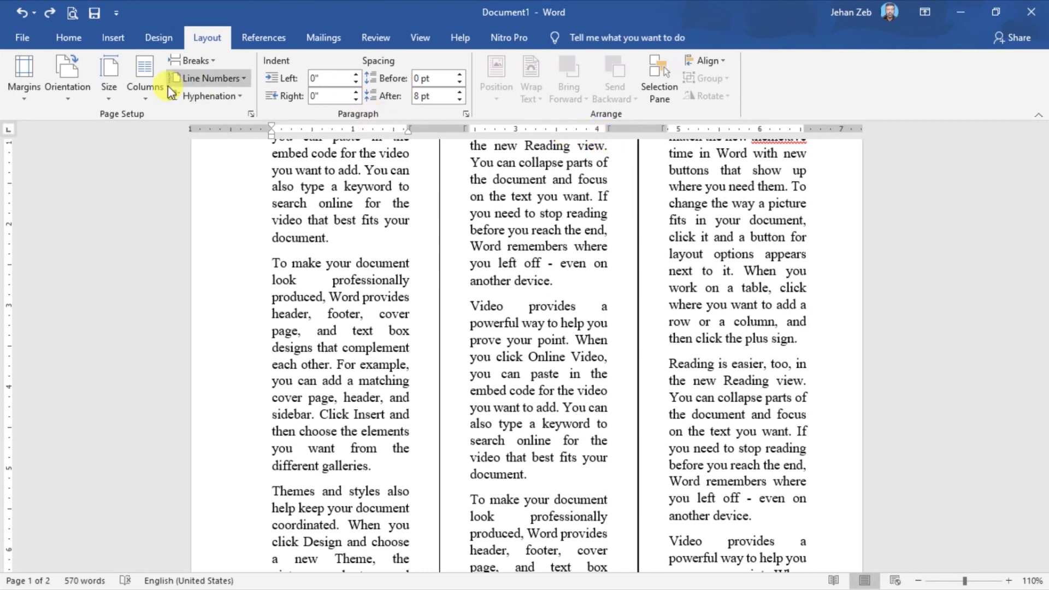
- Return the text to a single column, then select all of it and delete it
click(146, 101)
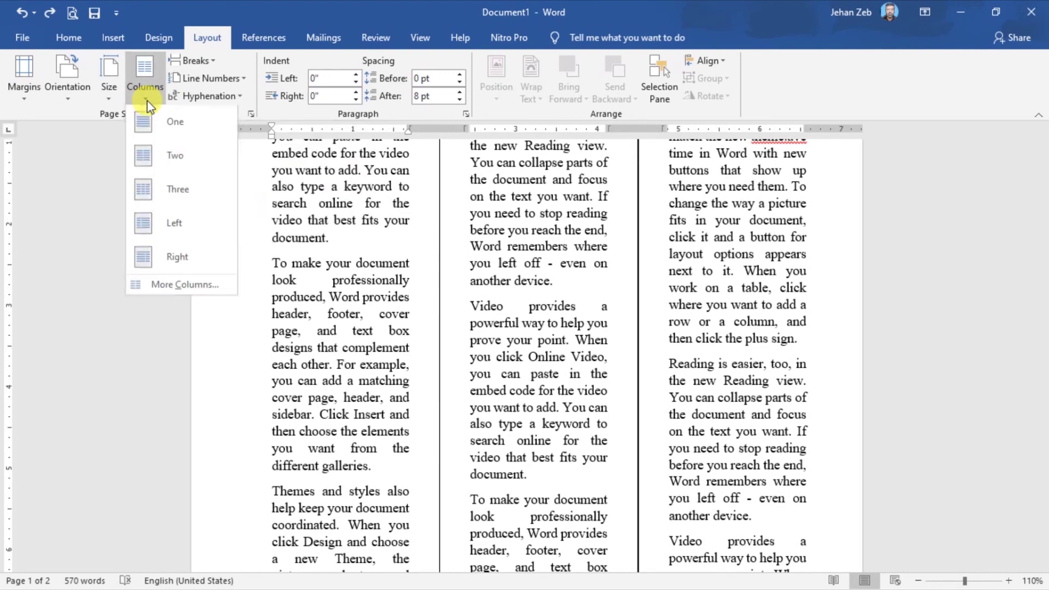
click(176, 121)
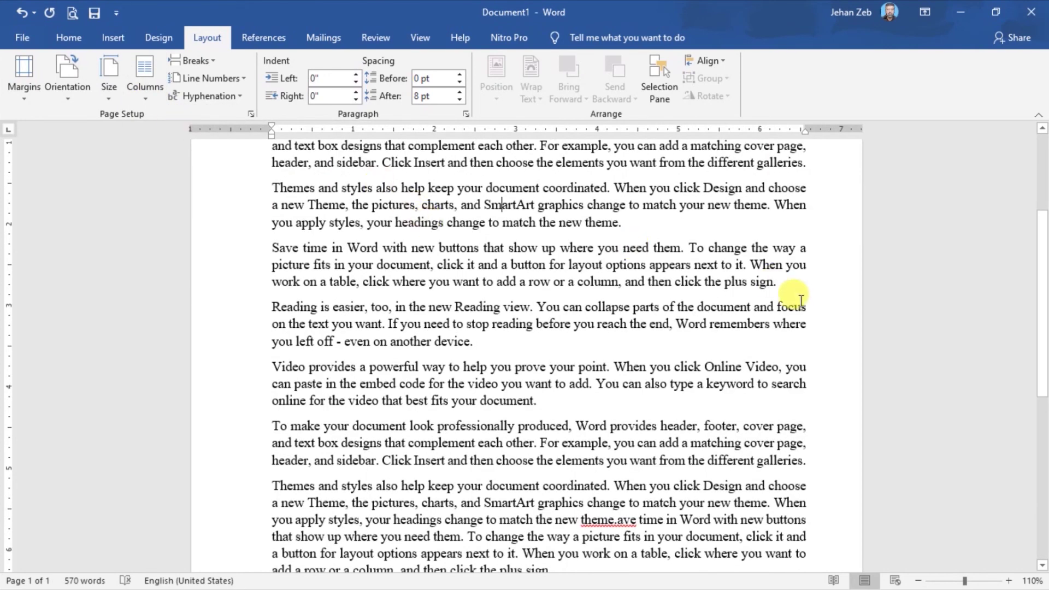
drag(1042, 298, 1043, 468)
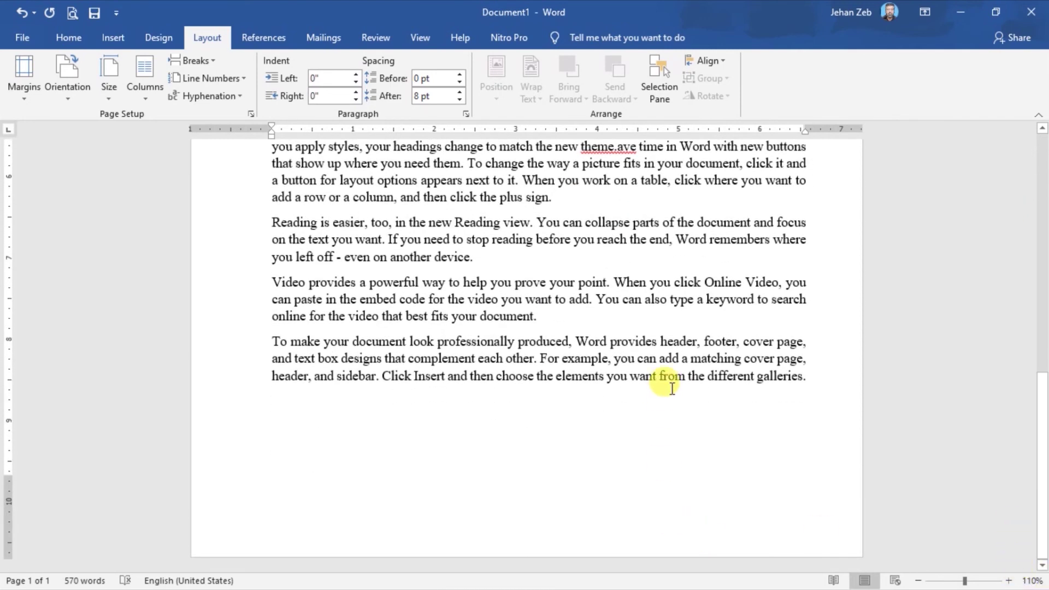
key(ctrl+a)
key(Delete)
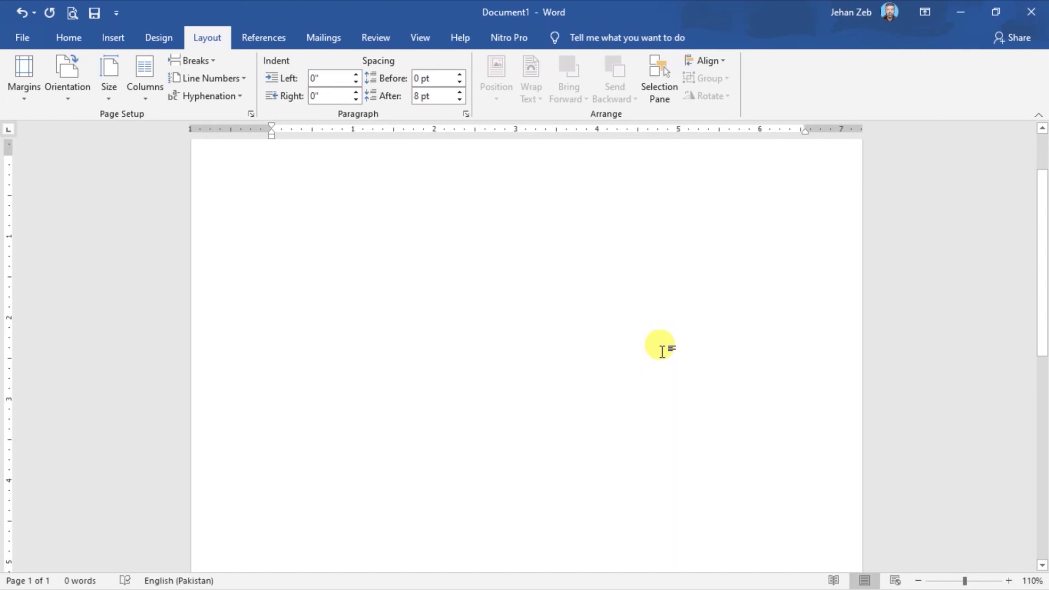
- Set the page to three columns, generate sample text with =rand(3,2), and add a paragraph of filler letters
click(149, 102)
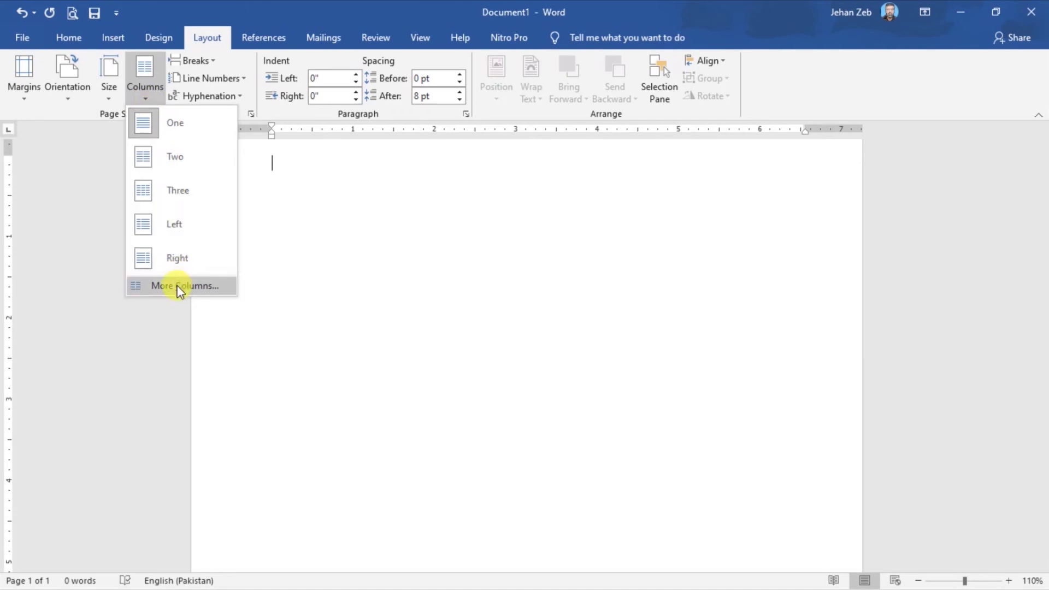
click(180, 205)
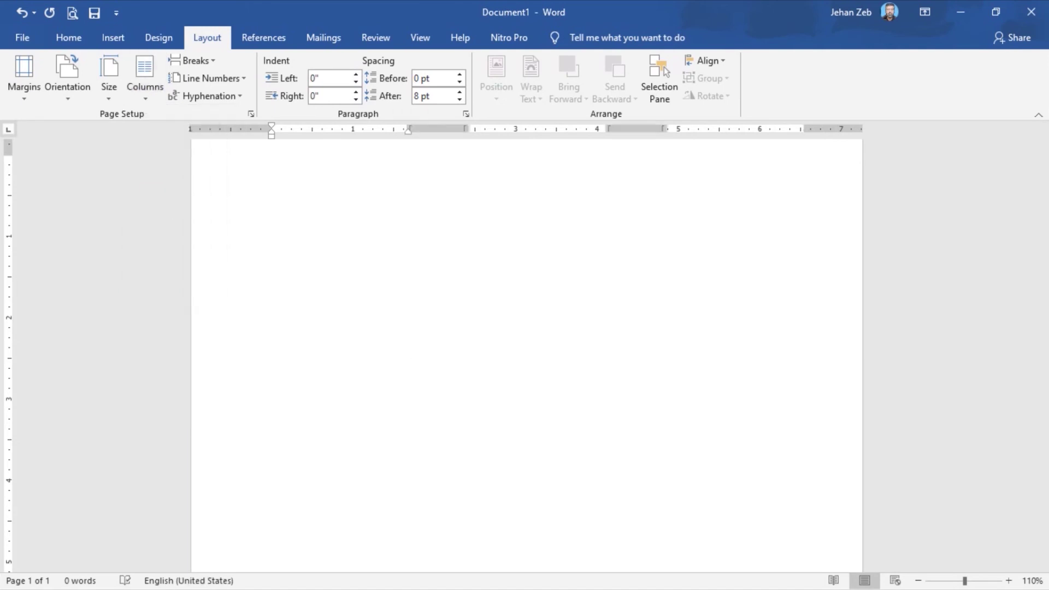
text(=r)
text(ab)
key(BackSpace)
text(nd()
text(3)
text(,)
text())
key(Left)
text(2)
key(Return)
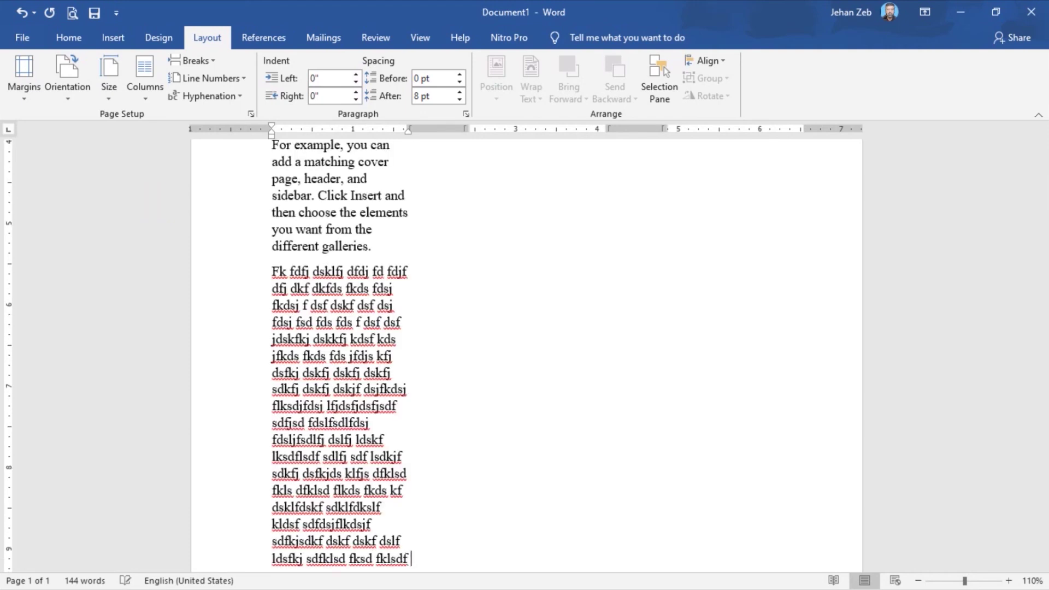
text(Fk fdfj dsklfj dfdj fd fdjf dfj dkf dkfds fkds fdsj fkdsj f dsf dskf dsf dsj fdsj fsd fds fds f dsf dsf jdskfkj dskkfj kdsf kds jfkds fkds fds jfdjs kfj dsfkj dskfj dskfj dskfj sdkfj dskfj dskjf dsjfkdsj flksdjfdsj lfjdsfjdsfjsdf sdfjsd fdslfsdlfdsj fdsljfsdlfj dslfj ldskf lksdflsdf sdlfj sdf lsdkjf sdkfj dsfkjds klfjs dfklsd fkls dfklsd flkds fkds kf dsklfdskf sdklfdkslf kldsf sdfdsjflkdsjf sdfkjsdkf dskf dskf dslf ldsfkj sdfklsd fksd fklsdf sdfdsflsdfldsfjsdkfjdsf)
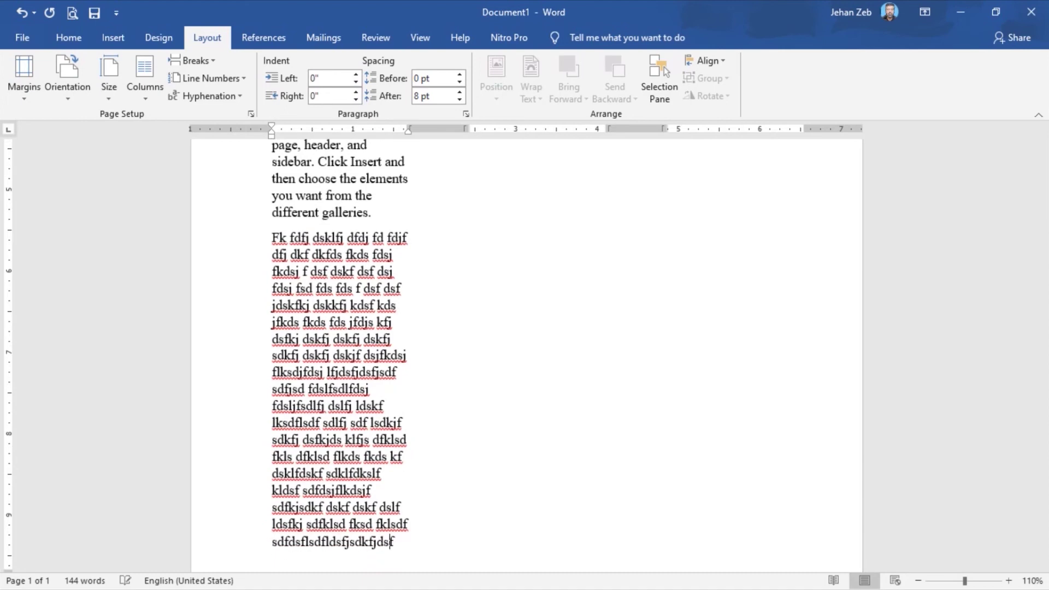
text(jds fds fdsjf lsdjf lsdfj lsd)
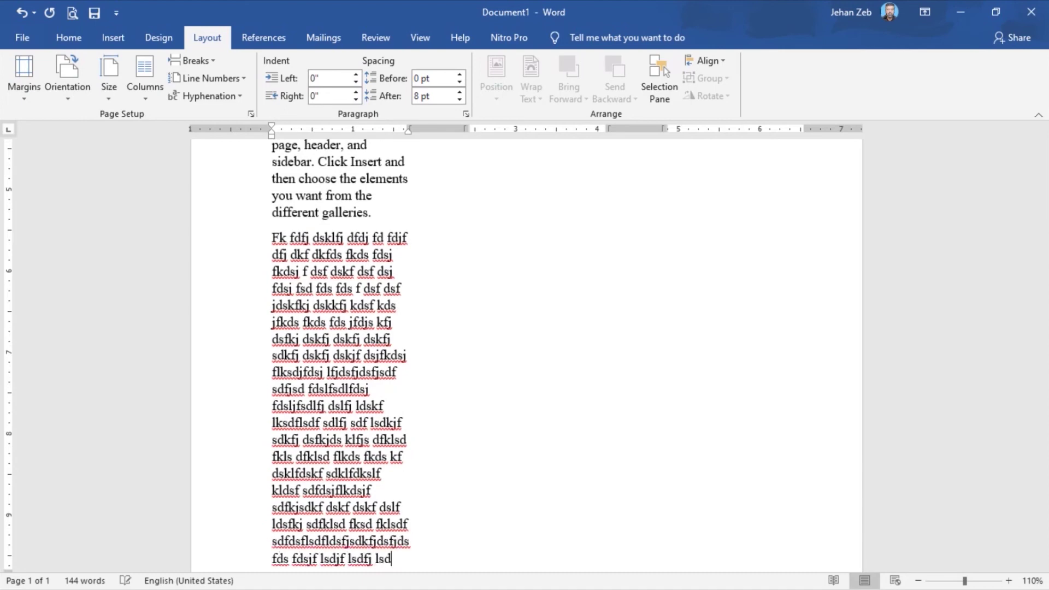
text(fj)
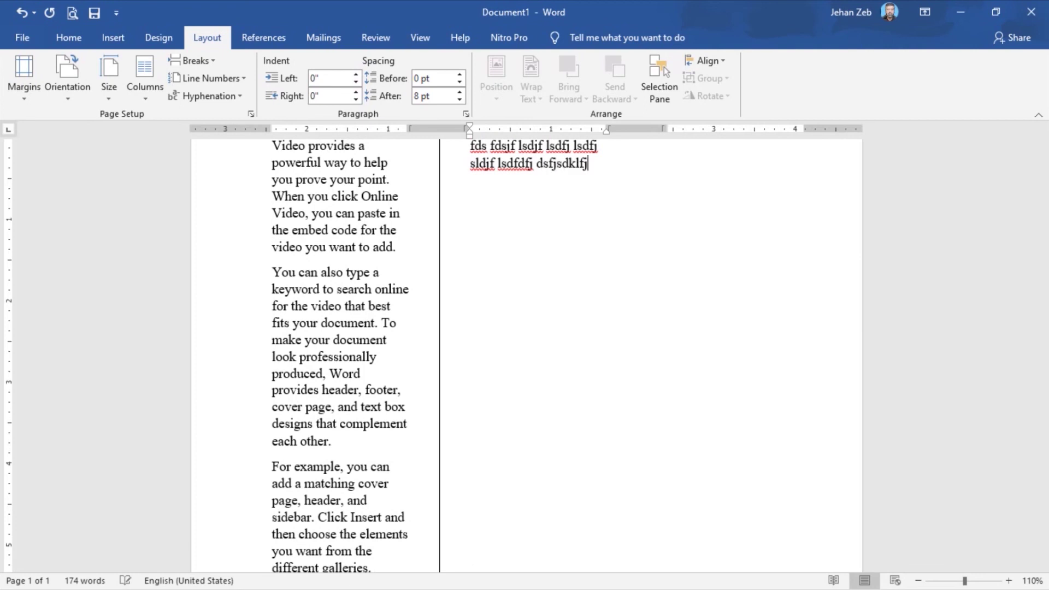
text( sldjf lsdfdfj dsfjsdklfjdsklfjdskfj dskf dsk f dskf dsfdsfl)
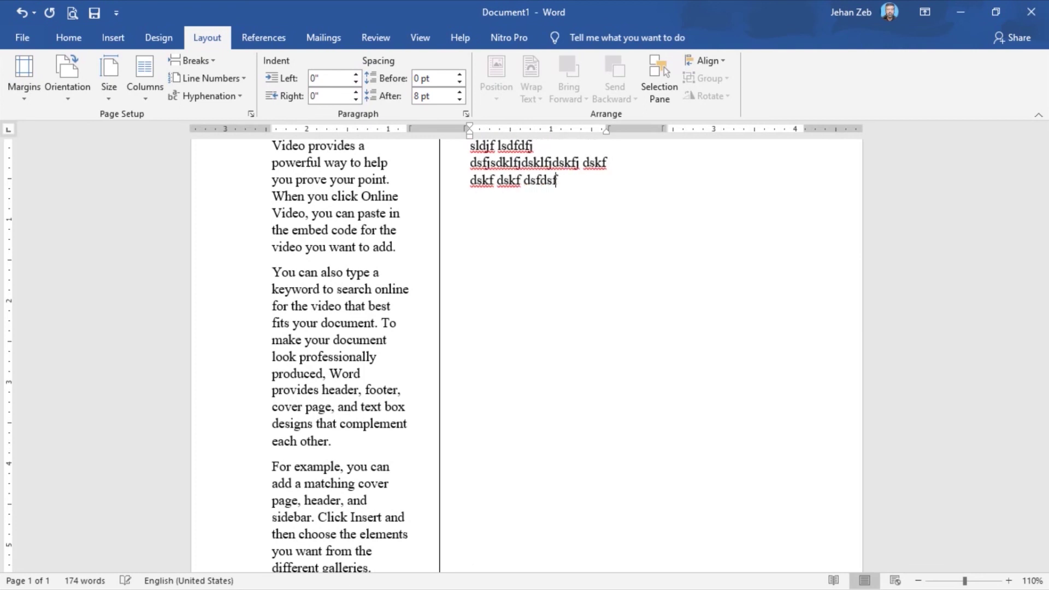
text( flkdsj flkj dlf sdlf)
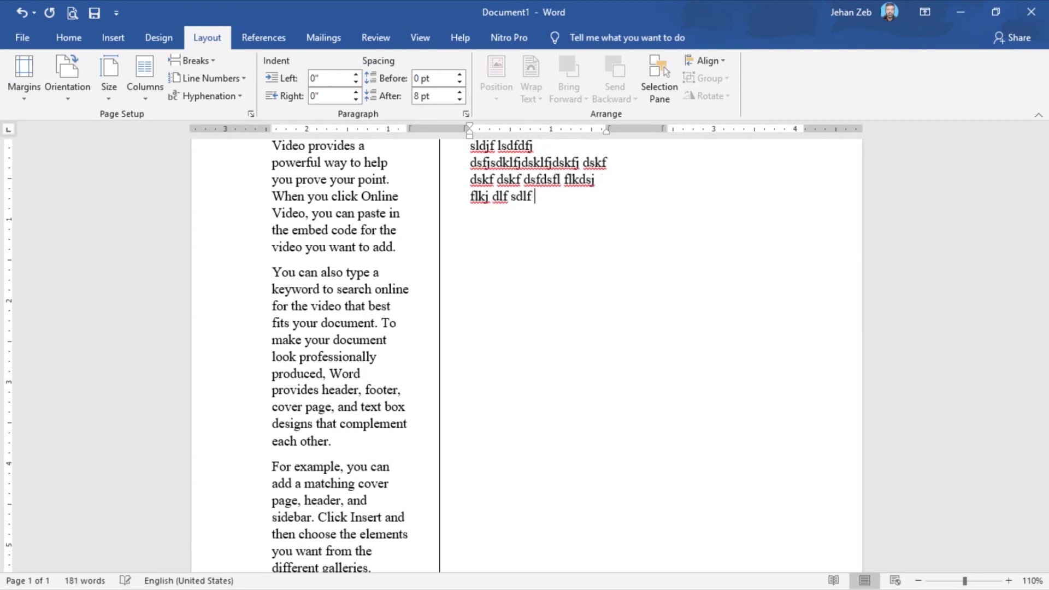
text( dslfj sdllkfj sldf sdfj sdjf sdf ds)
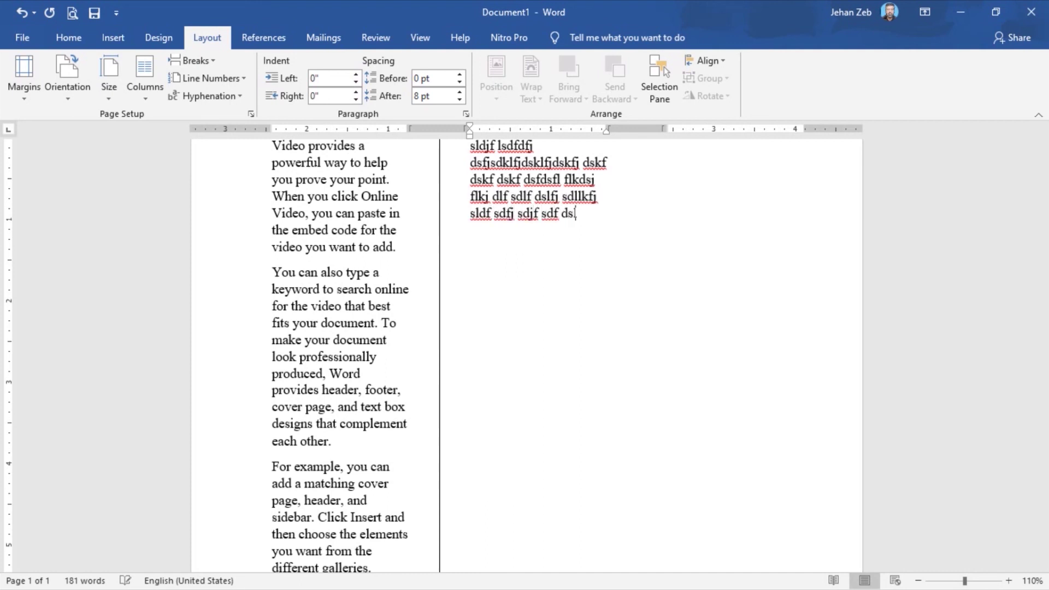
text(lf klsdfj ldsjf ldsjf sdjf sdf dsklf)
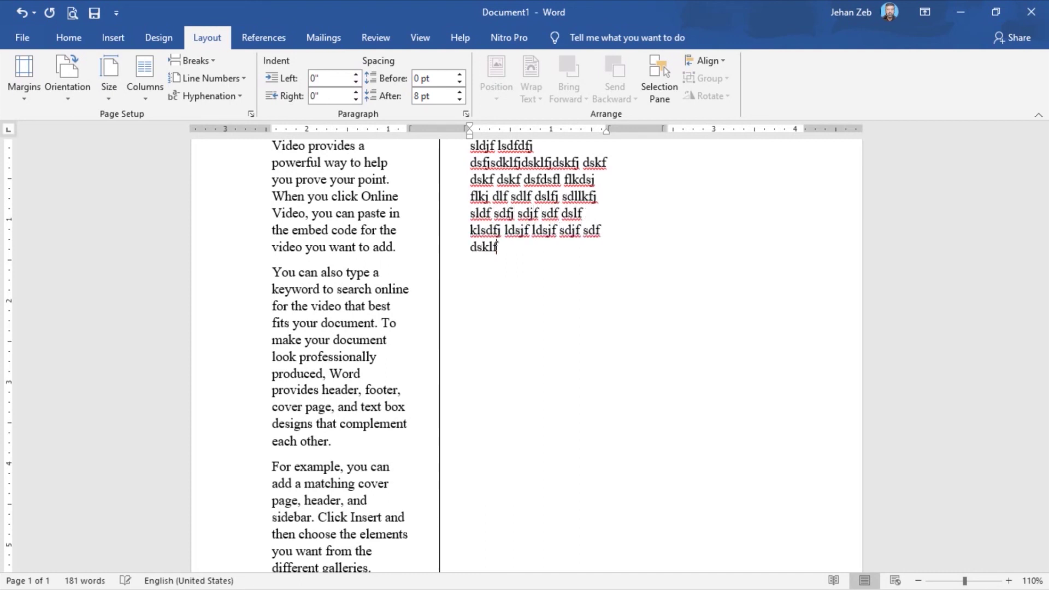
text(j dslfj sdljf sdlk)
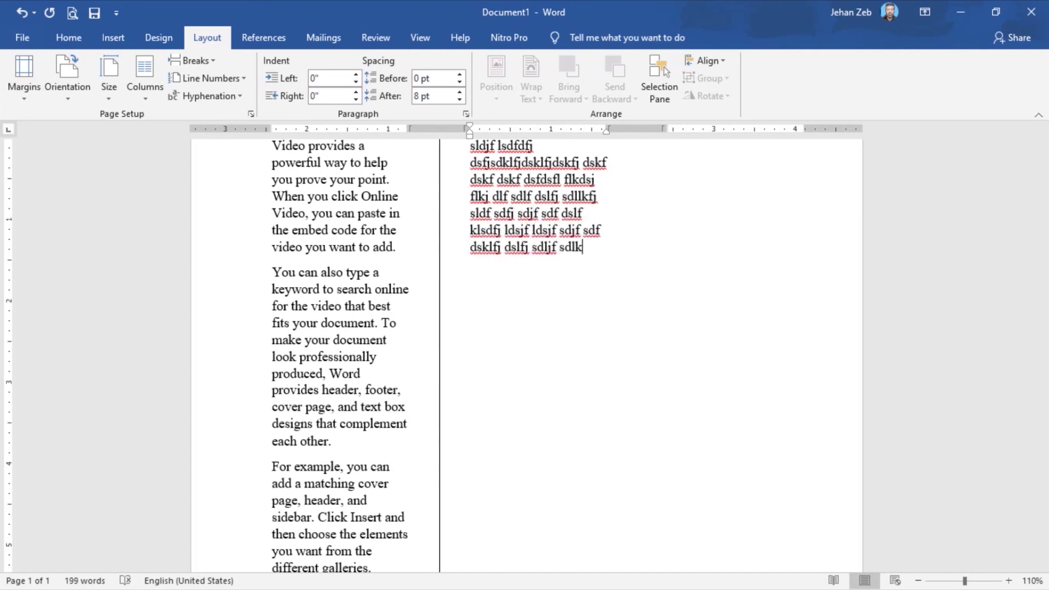
text(jlkfd jlfs)
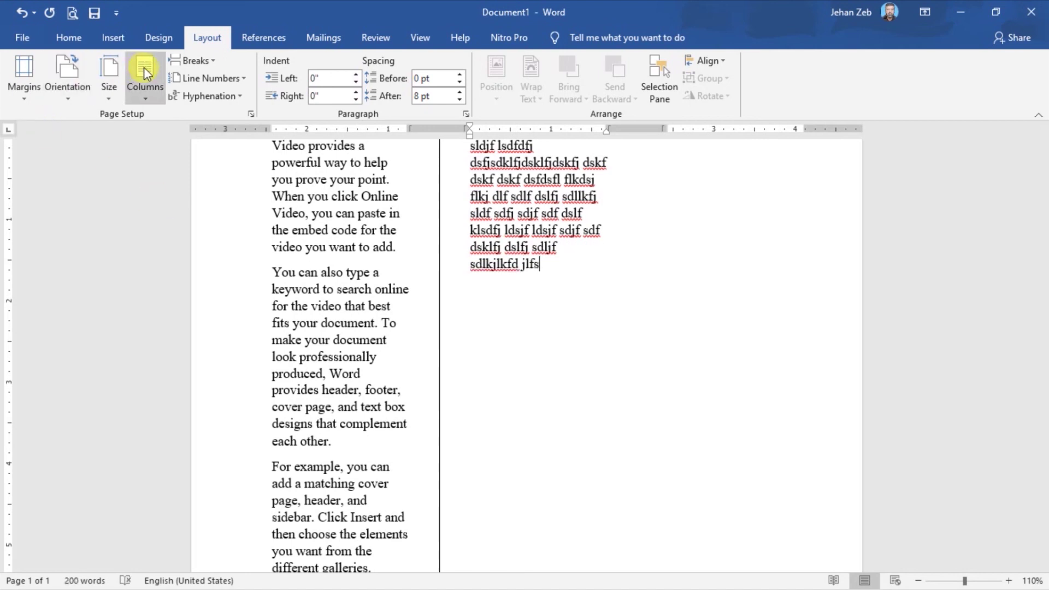
- Insert a column break and type two lines of filler text in the next column
click(192, 60)
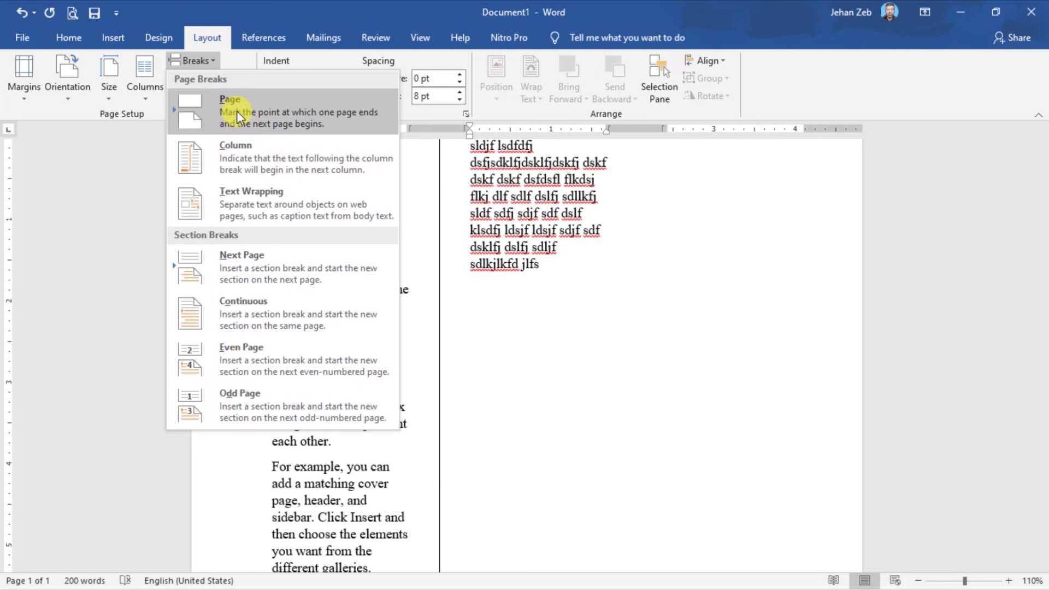
click(241, 158)
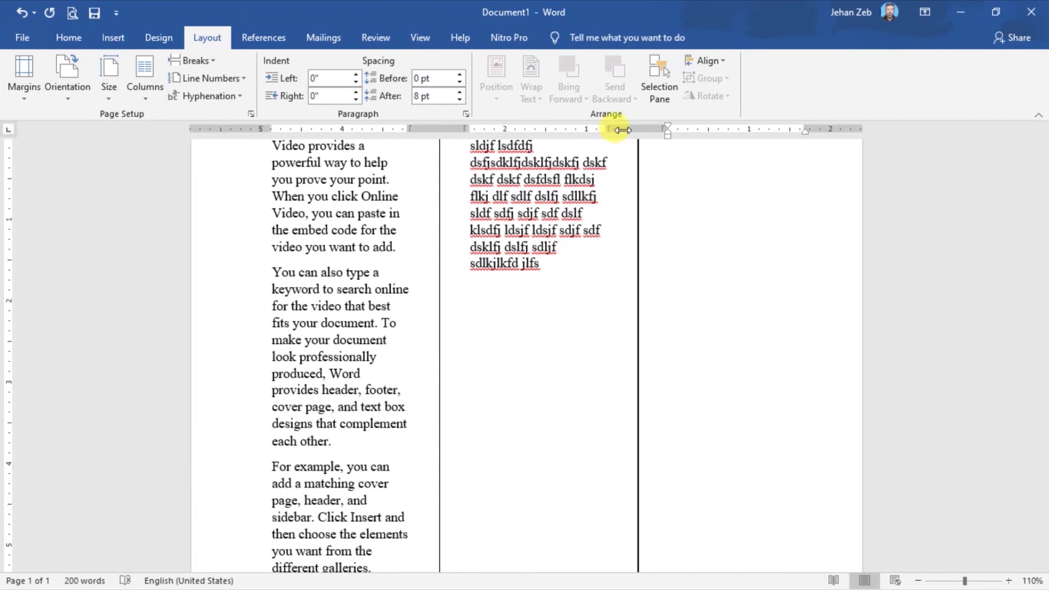
text(kldfdsjlkfj sdlfjk sdfsdfsd)
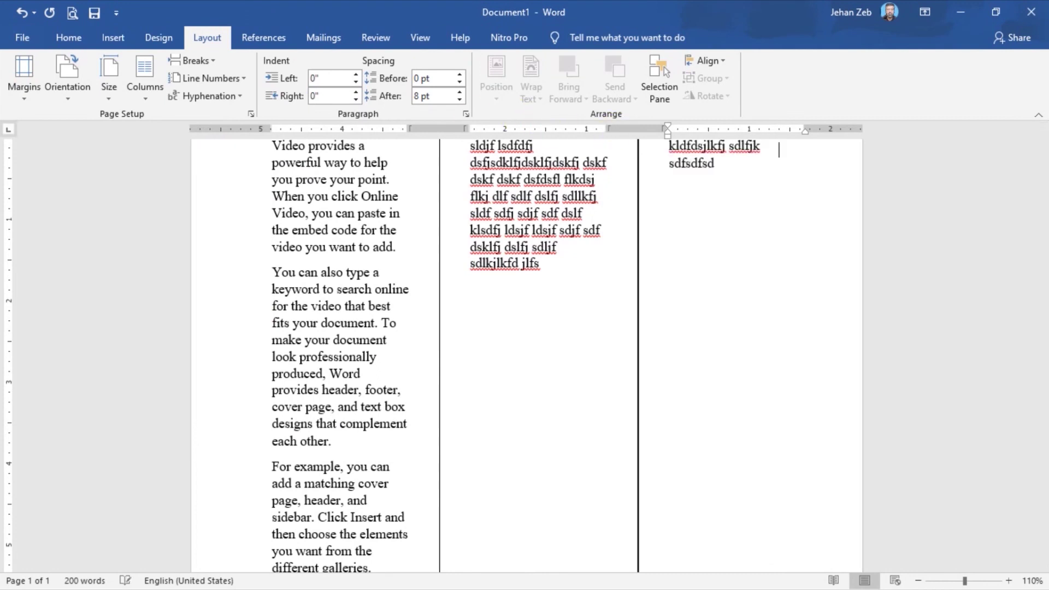
text(fs)
key(Return)
text(Df ds f sdf ds f ds f ds f s)
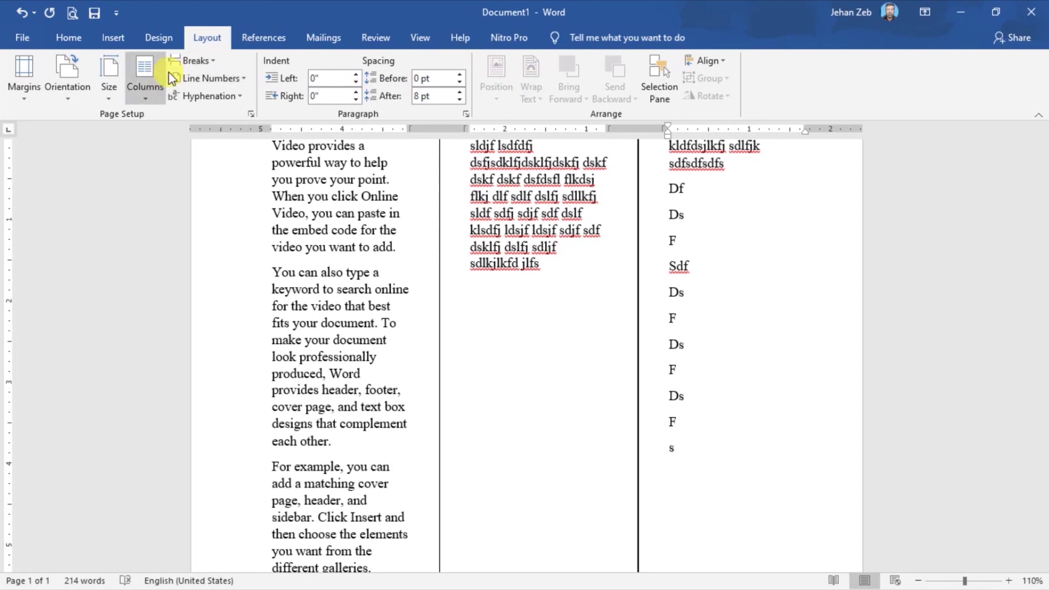
- Insert a page break with filler text, then a Ctrl+Shift+Enter column break followed by more text
click(200, 60)
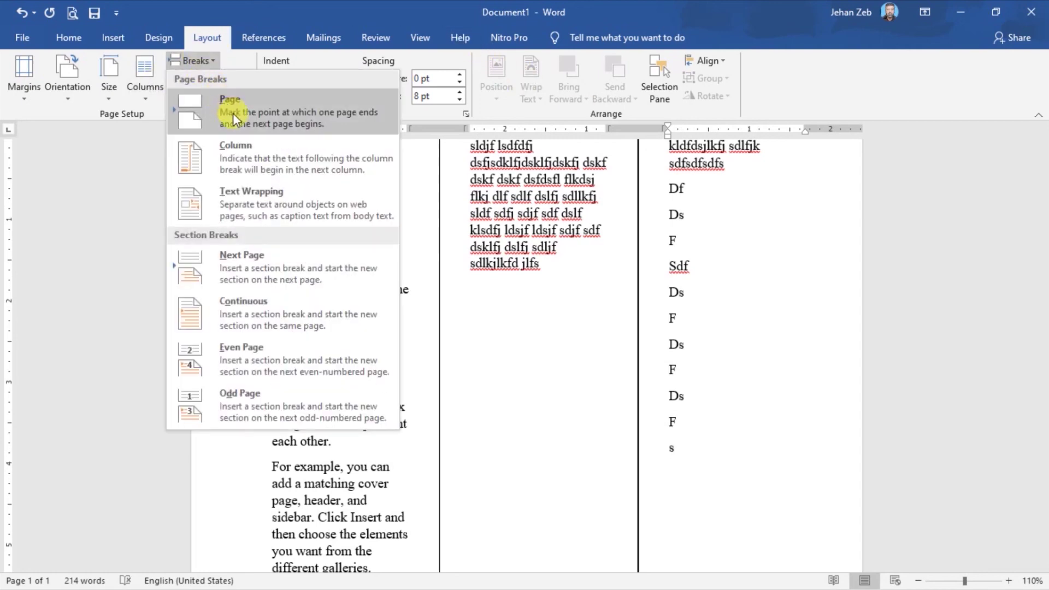
click(234, 155)
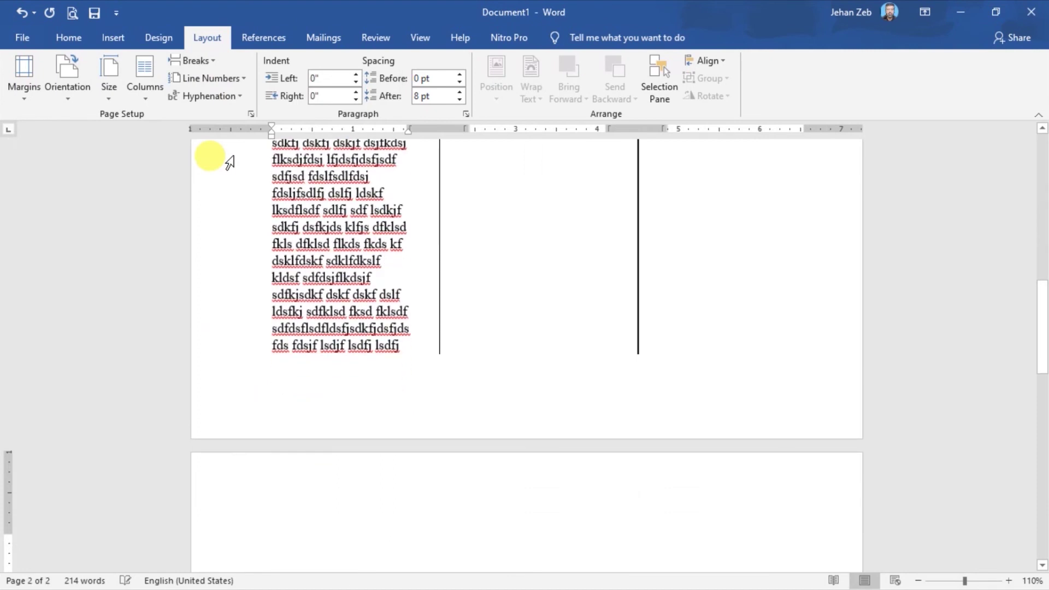
text(dllf dslf dslf sdlf)
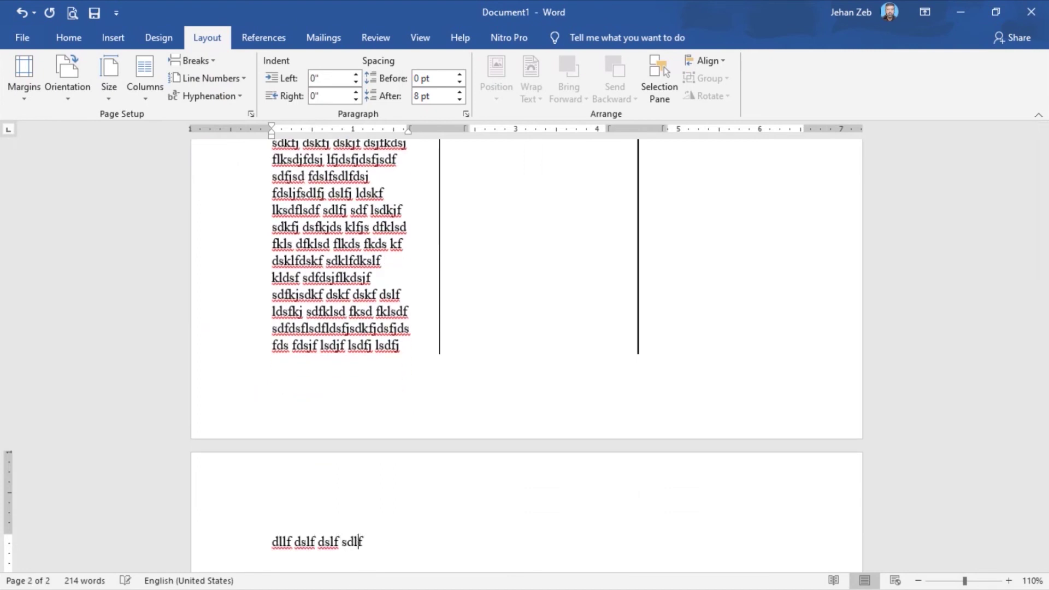
text( ldsflsd fldsf ldsf l:dsfk lsdfk lds)
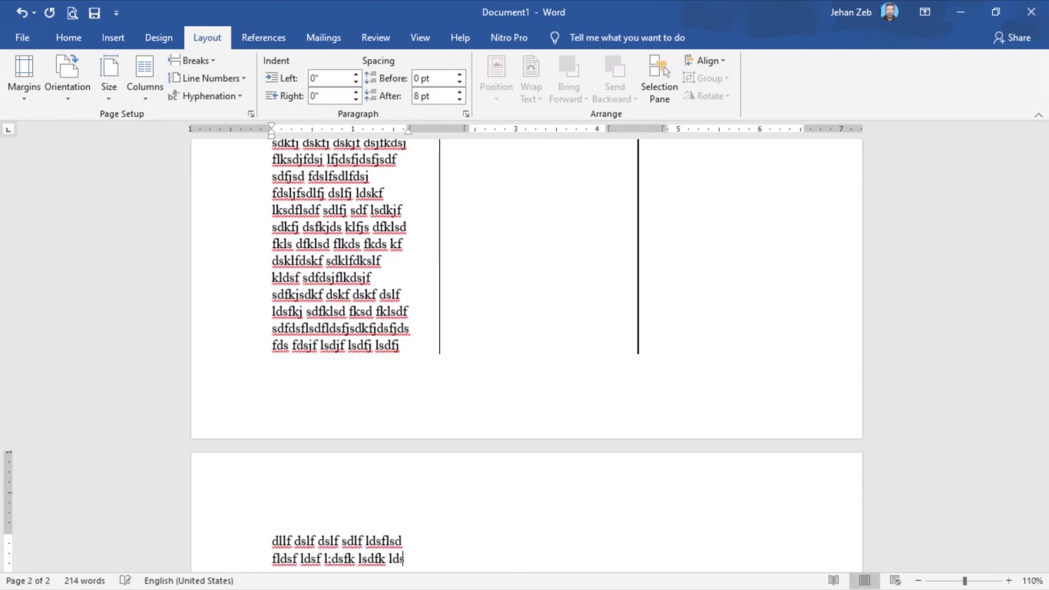
text( flsd flsd flsd fls dlf sdlf lsd flds flsd flsd lf sdf dslf sd)
key(ctrl+shift+Return)
text(.dsa dlkas dasdasdsa)
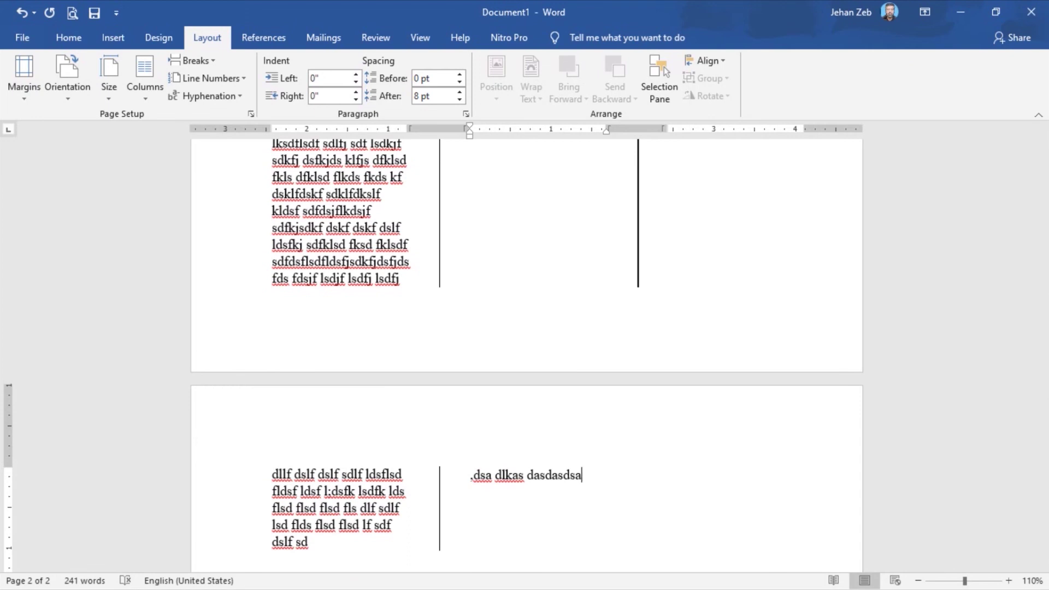
- Switch the Columns setting back to One and return to the top of the document
click(143, 101)
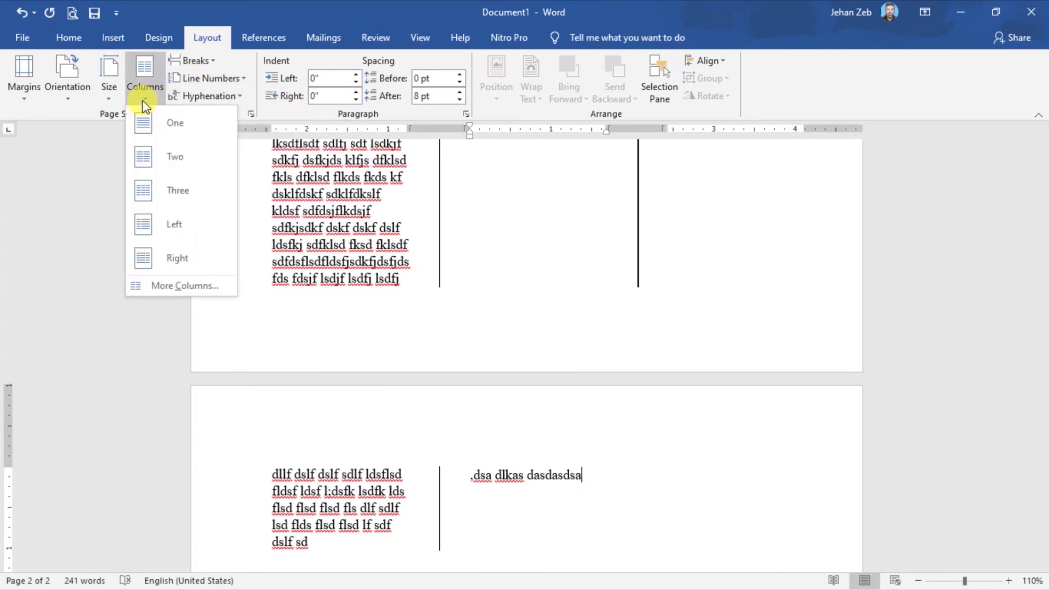
click(157, 136)
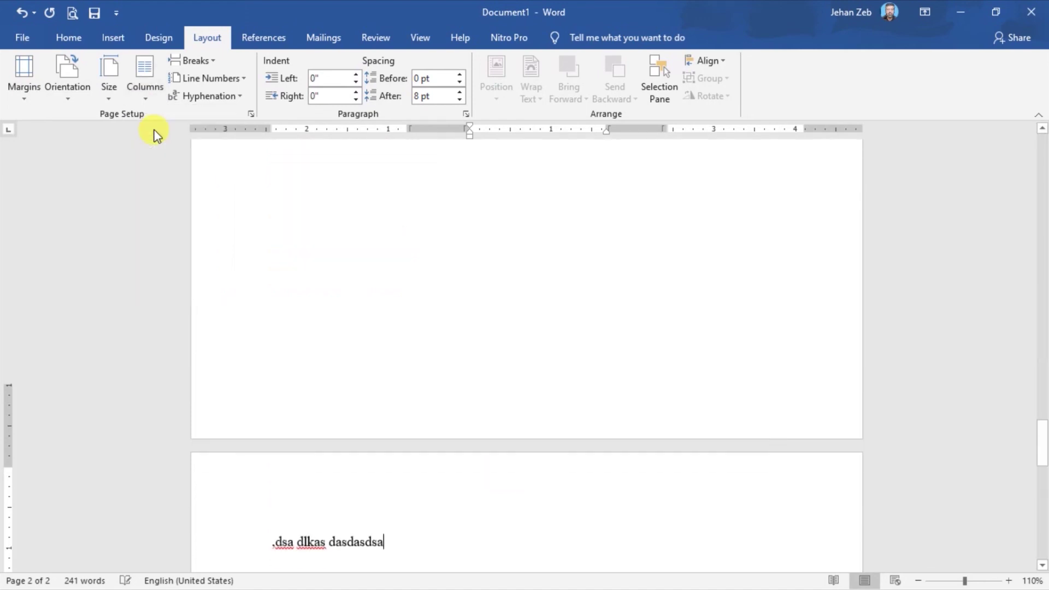
key(ctrl+Home)
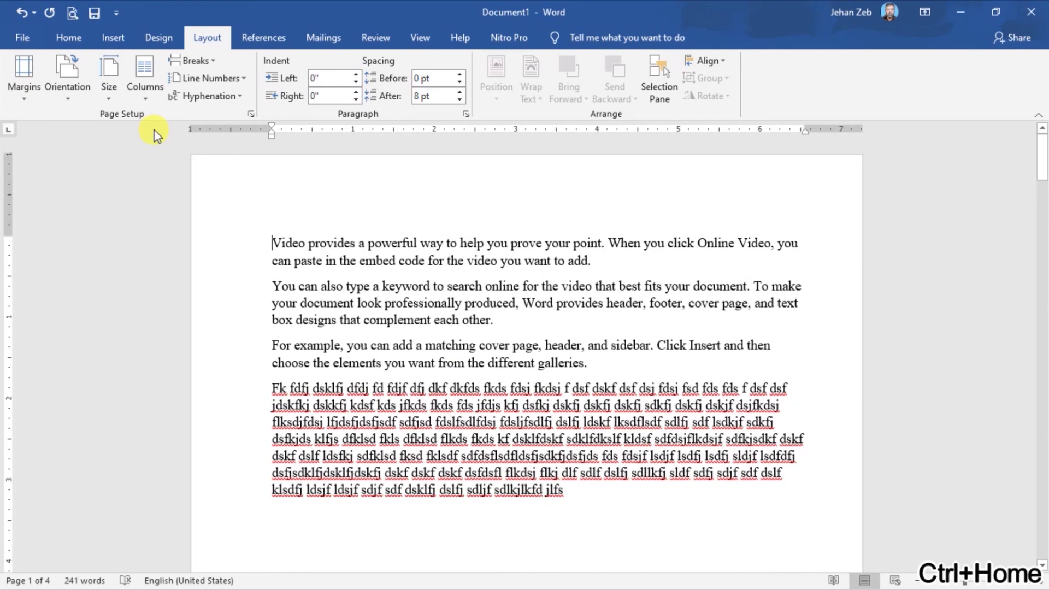
scroll(157, 136, down, 3)
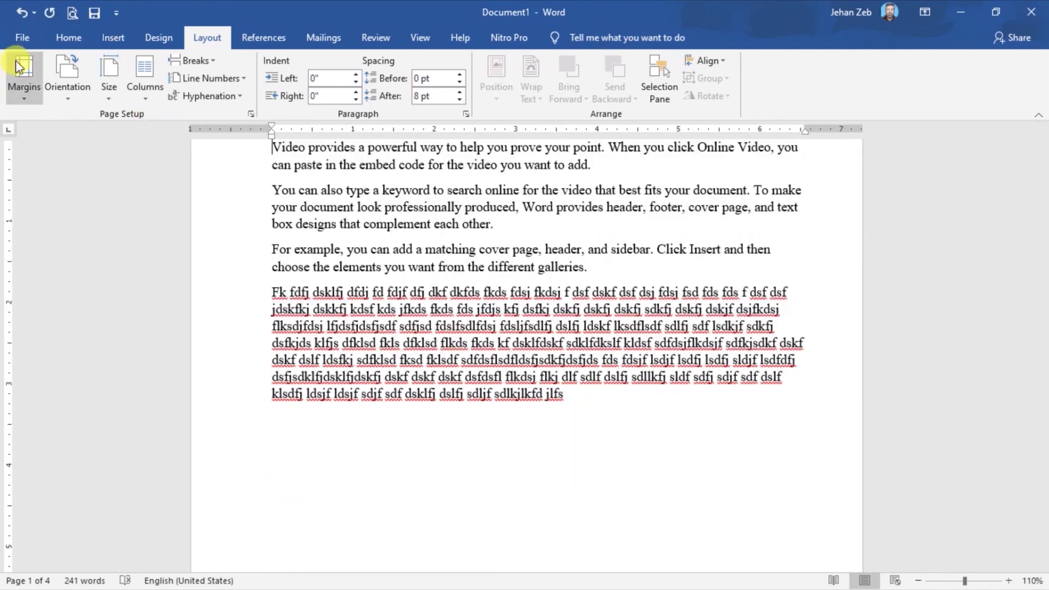